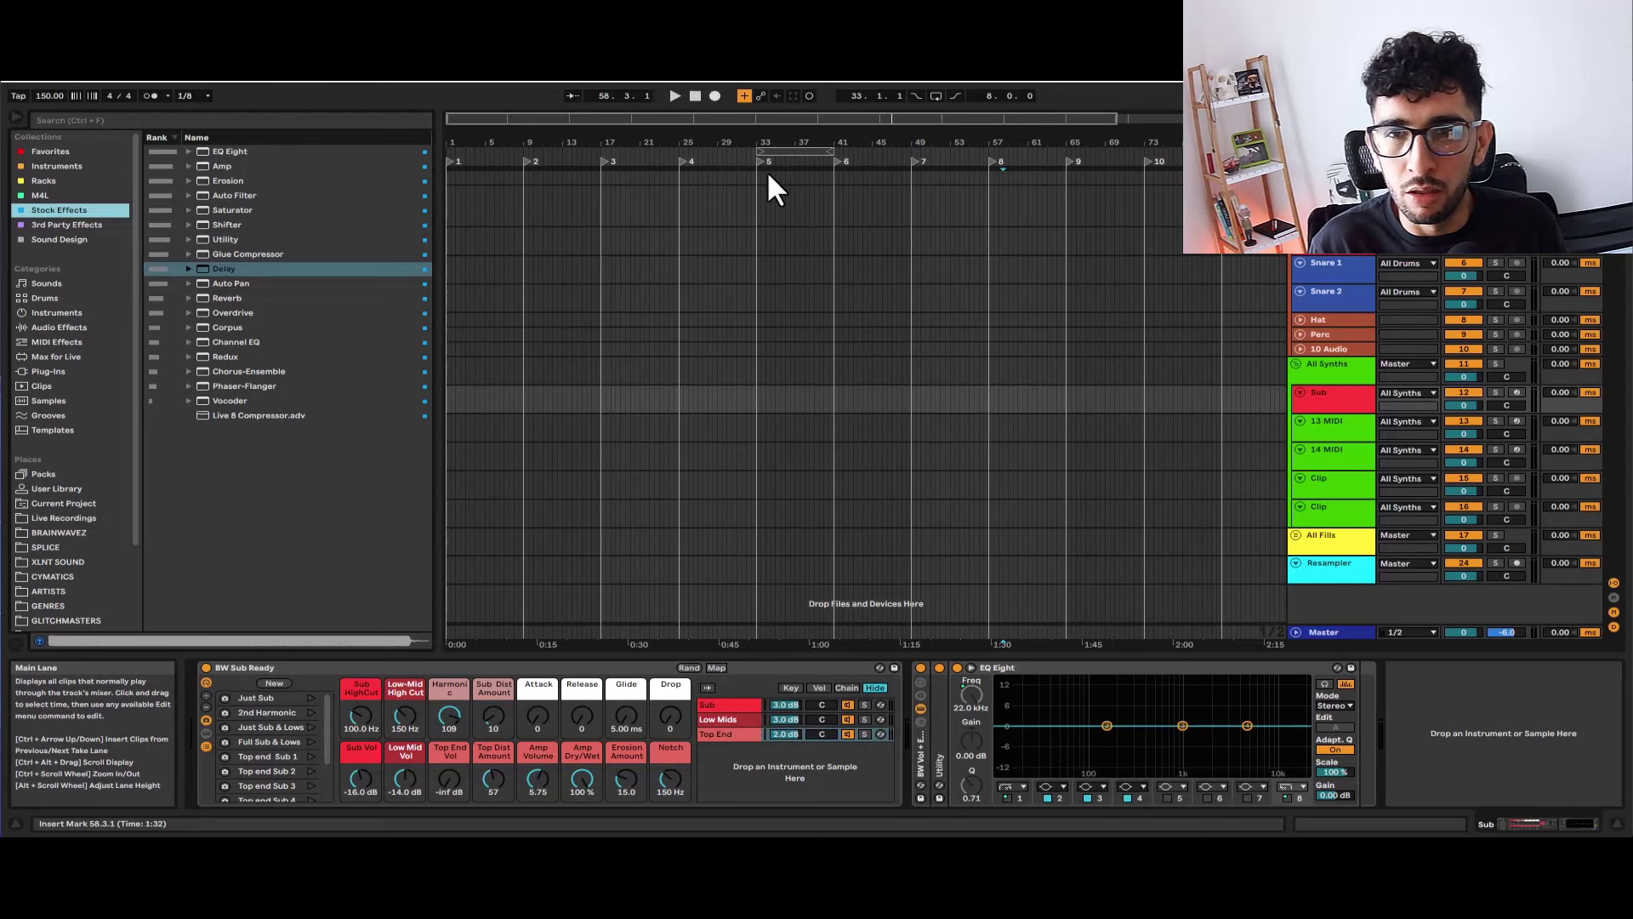
Step: Open the SPLICE location and expand Left-field Bass Packs down to the HALF STEP pack
{"action": "scroll", "coordinate": [91, 365], "scroll_direction": "down", "scroll_amount": 2}
{"action": "left_click", "coordinate": [69, 447]}
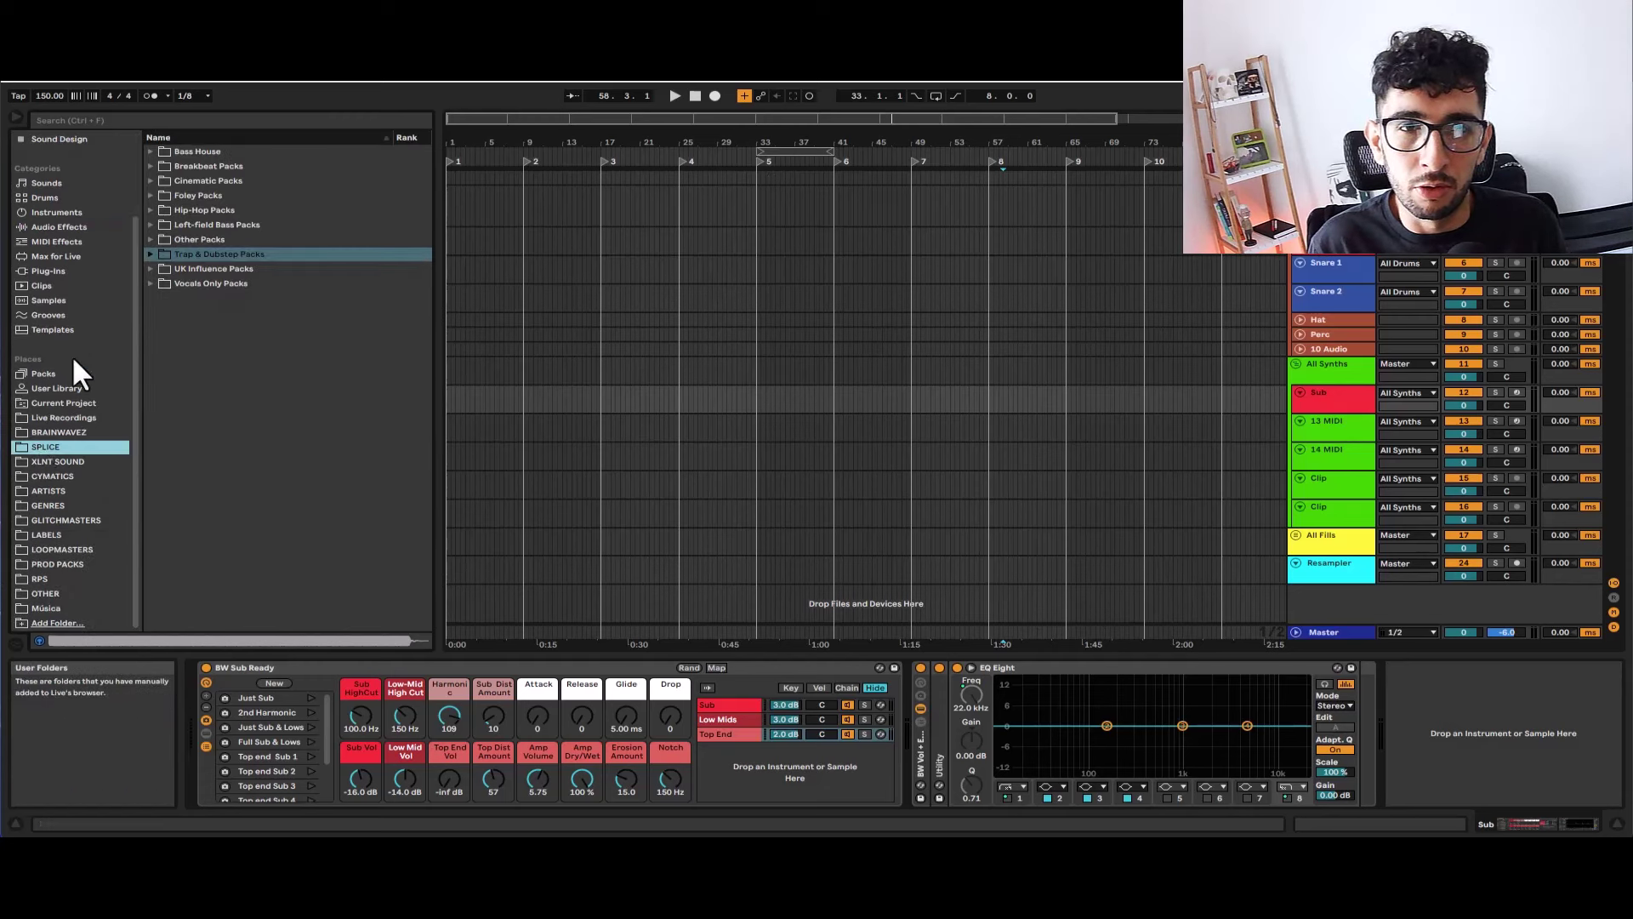
{"action": "left_click", "coordinate": [148, 141]}
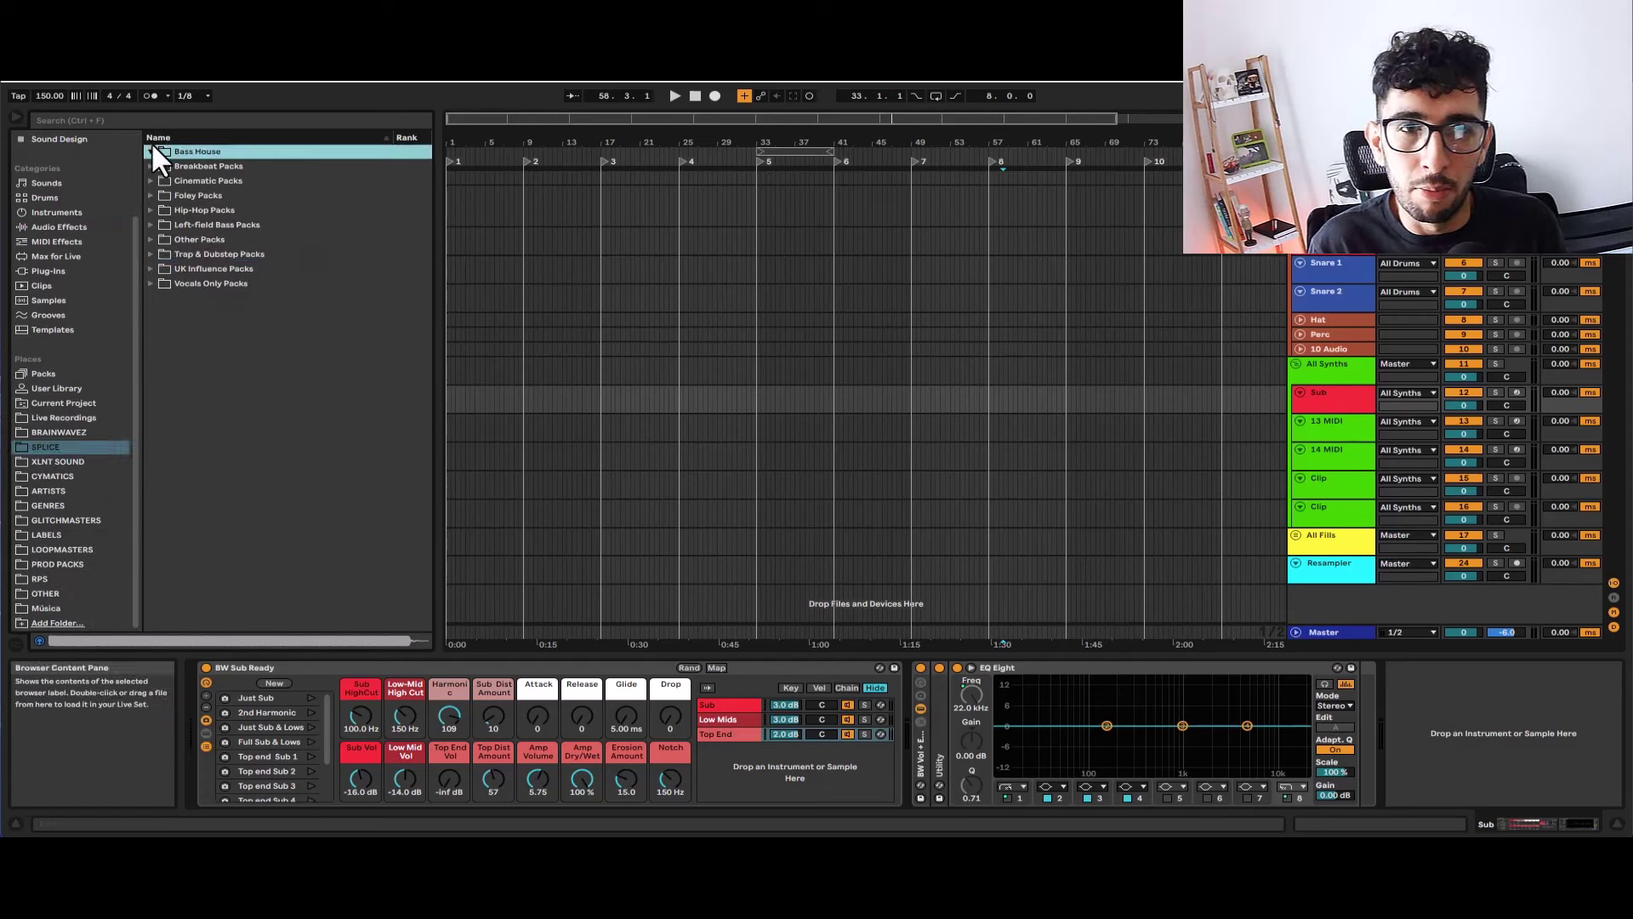
{"action": "left_click", "coordinate": [151, 204]}
{"action": "left_click", "coordinate": [151, 266]}
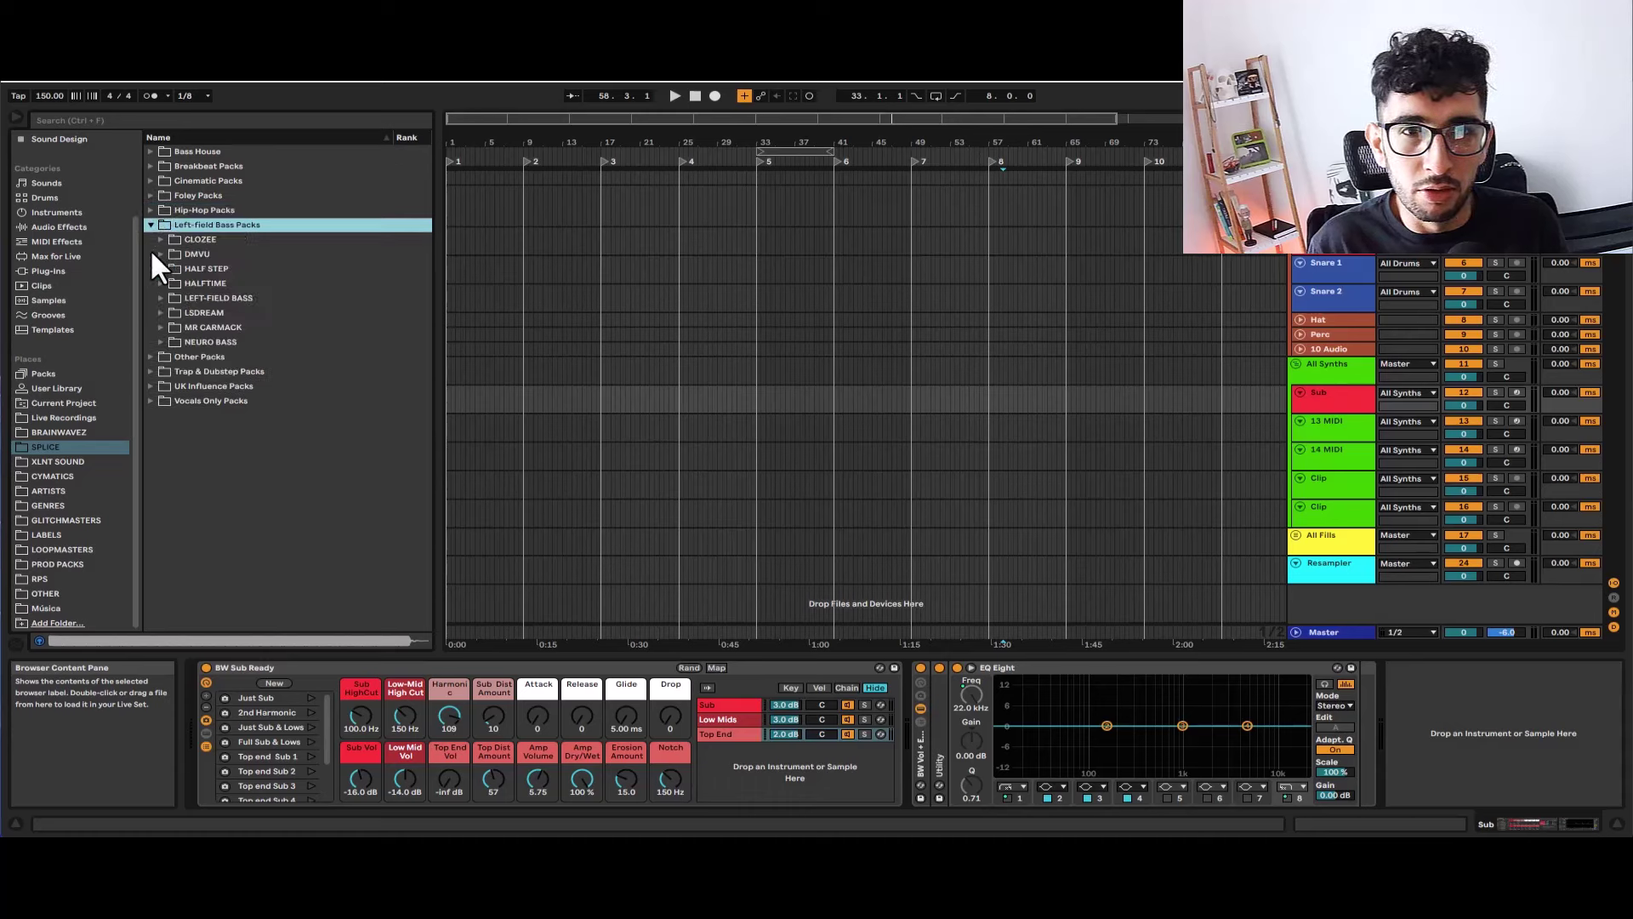
{"action": "left_click", "coordinate": [160, 266]}
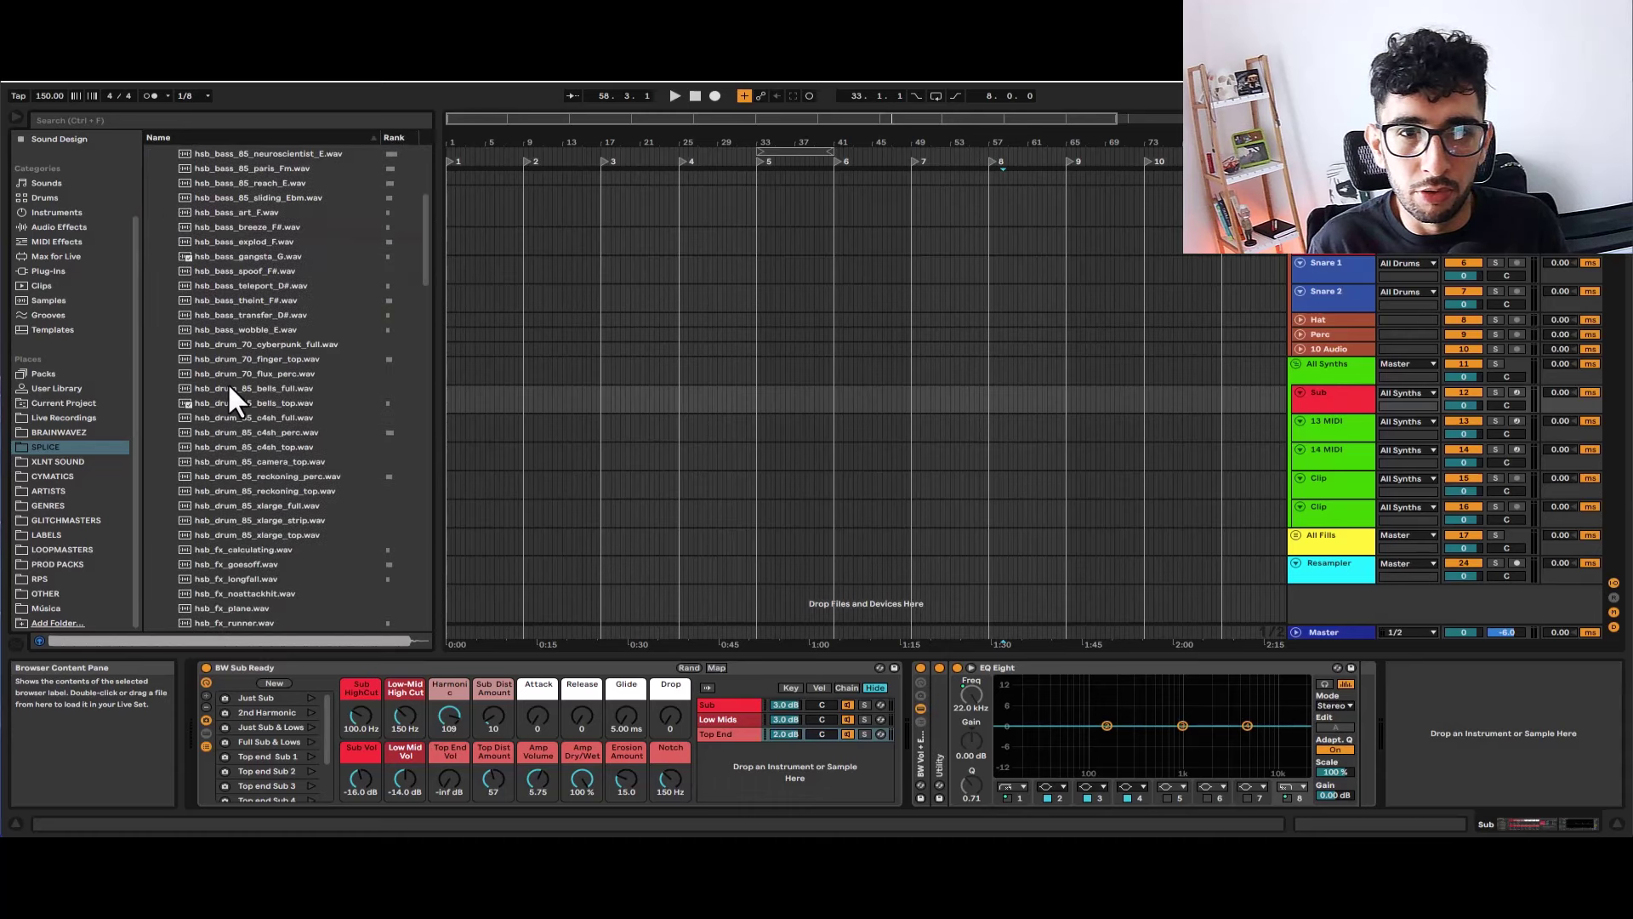
Step: Preview several HALF STEP kick samples in turn, then collapse the HALF STEP folder
{"action": "scroll", "coordinate": [226, 357], "scroll_direction": "down", "scroll_amount": 10}
{"action": "left_click", "coordinate": [249, 237]}
{"action": "key", "text": "Down"}
{"action": "key", "text": "Down"}
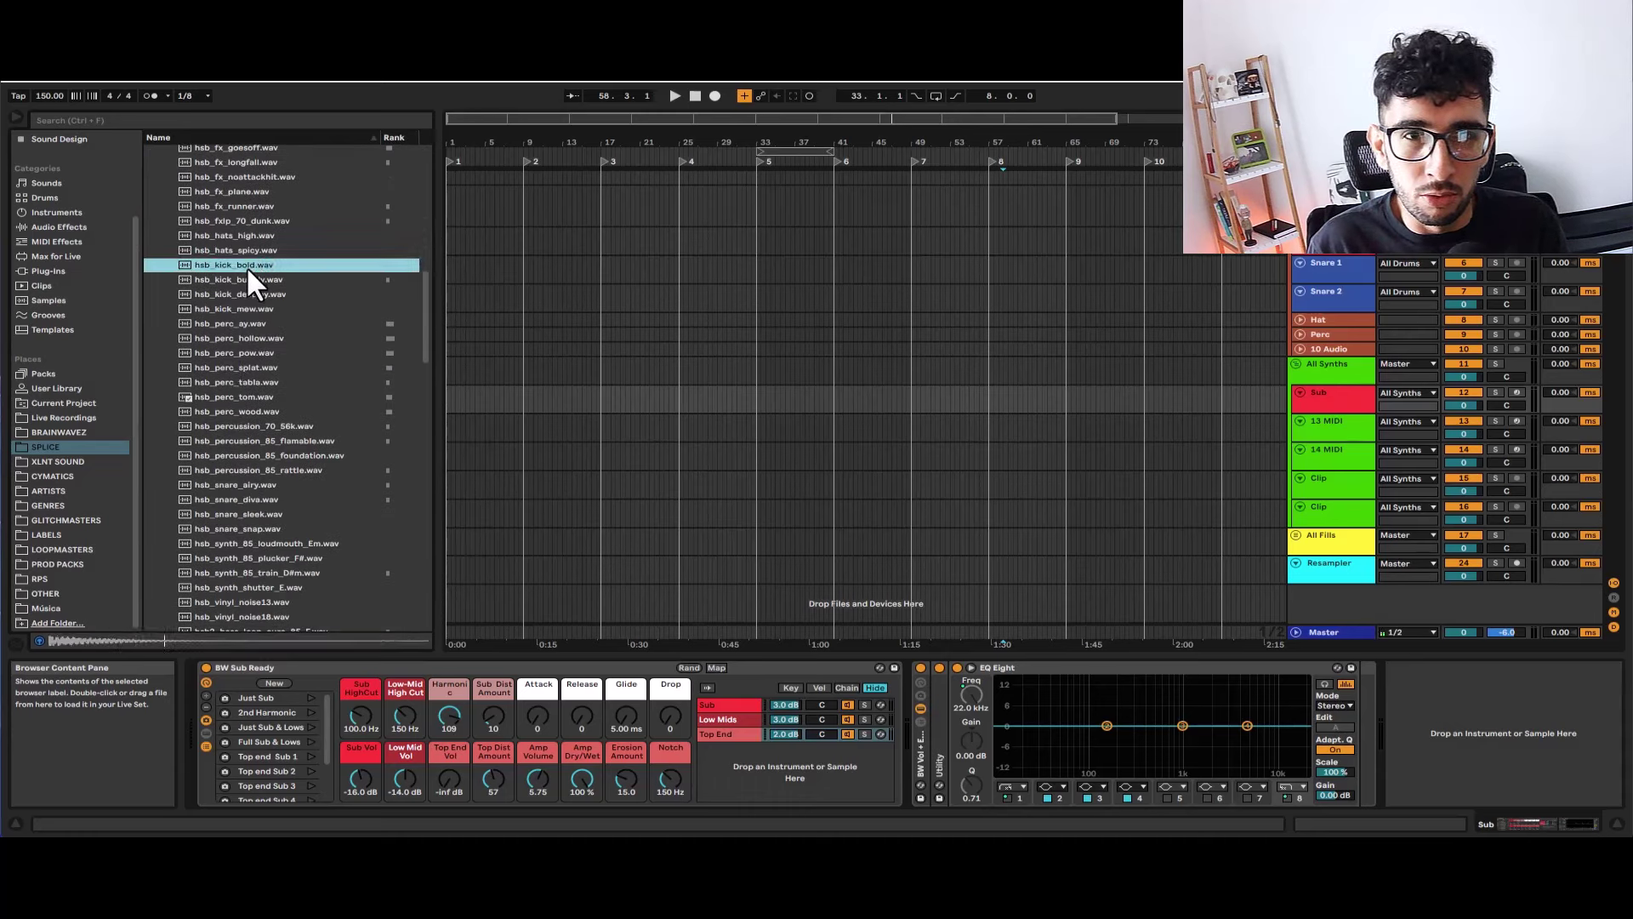
{"action": "key", "text": "Down"}
{"action": "key", "text": "Down"}
{"action": "key", "text": "Down"}
{"action": "key", "text": "Down"}
{"action": "key", "text": "Down"}
{"action": "key", "text": "Down"}
{"action": "scroll", "coordinate": [234, 333], "scroll_direction": "down", "scroll_amount": 4}
{"action": "scroll", "coordinate": [237, 334], "scroll_direction": "down", "scroll_amount": 15}
{"action": "scroll", "coordinate": [243, 332], "scroll_direction": "up", "scroll_amount": 20}
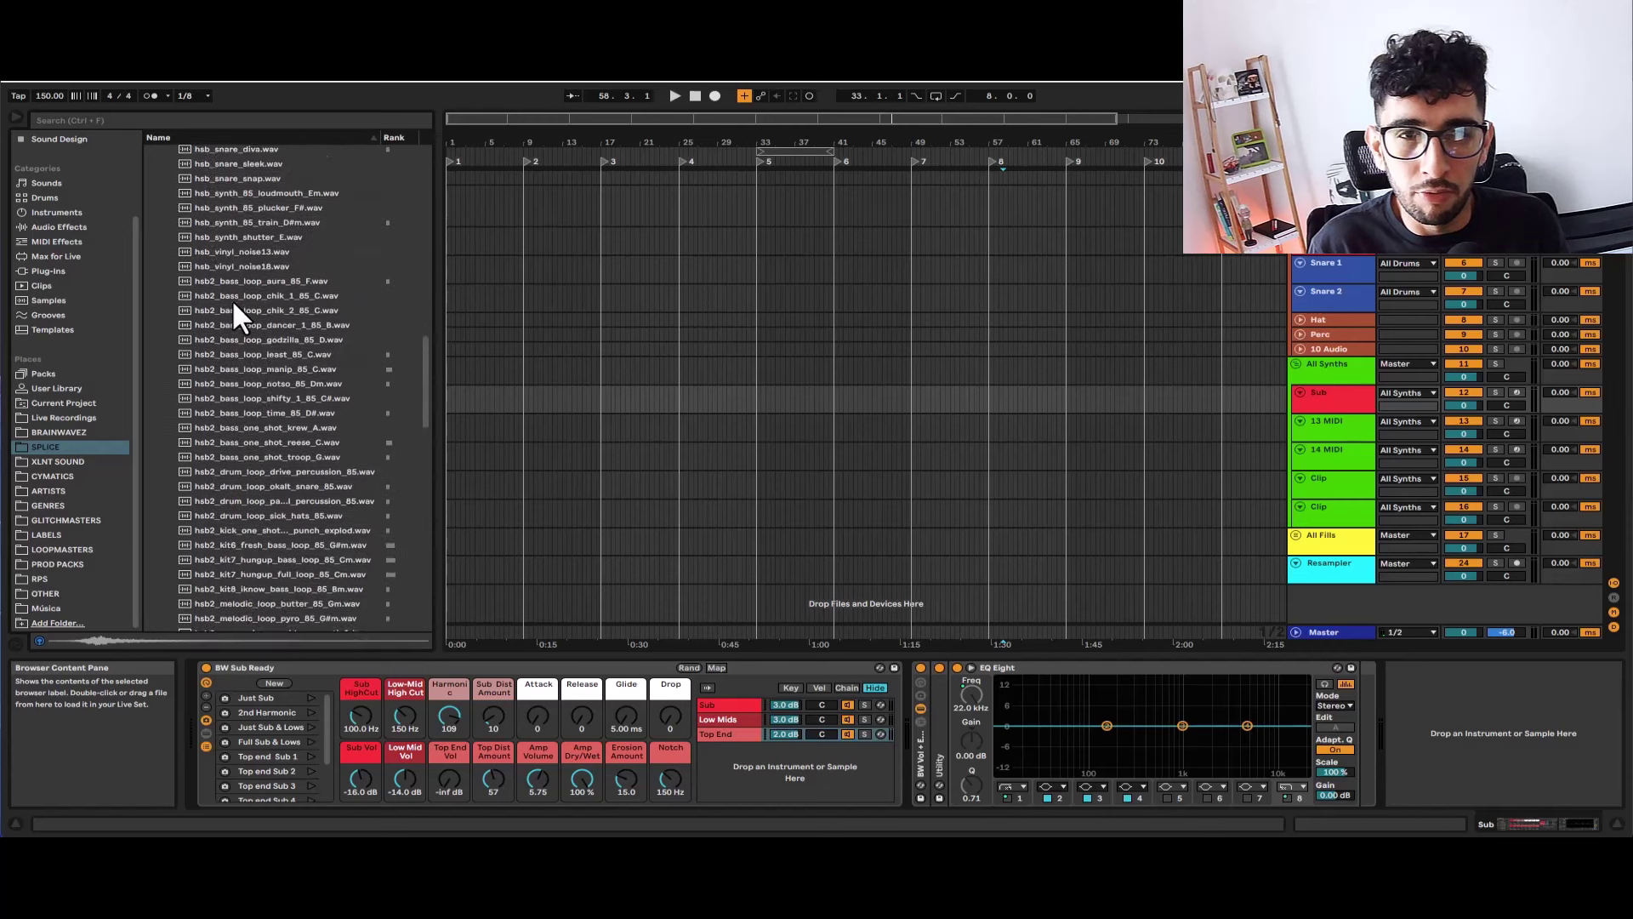
{"action": "left_click", "coordinate": [162, 269]}
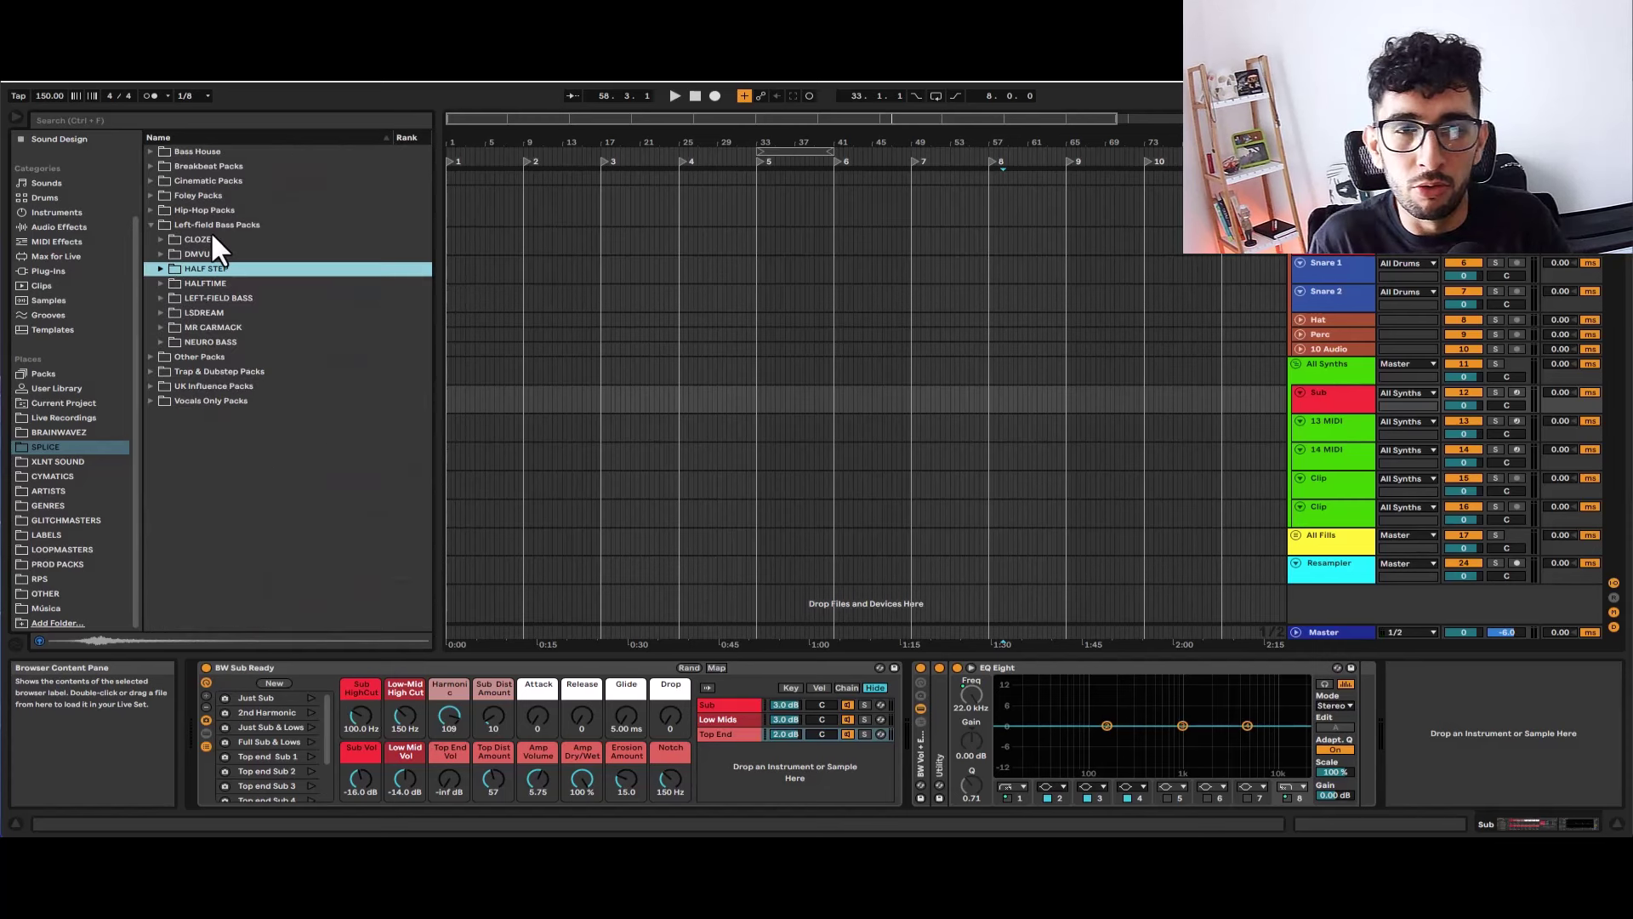
Step: Collapse Left-field Bass Packs, switch to User Library and expand BW Favorite Sounds (Red Collection)
{"action": "left_click", "coordinate": [151, 224]}
{"action": "scroll", "coordinate": [54, 524], "scroll_direction": "up", "scroll_amount": 2}
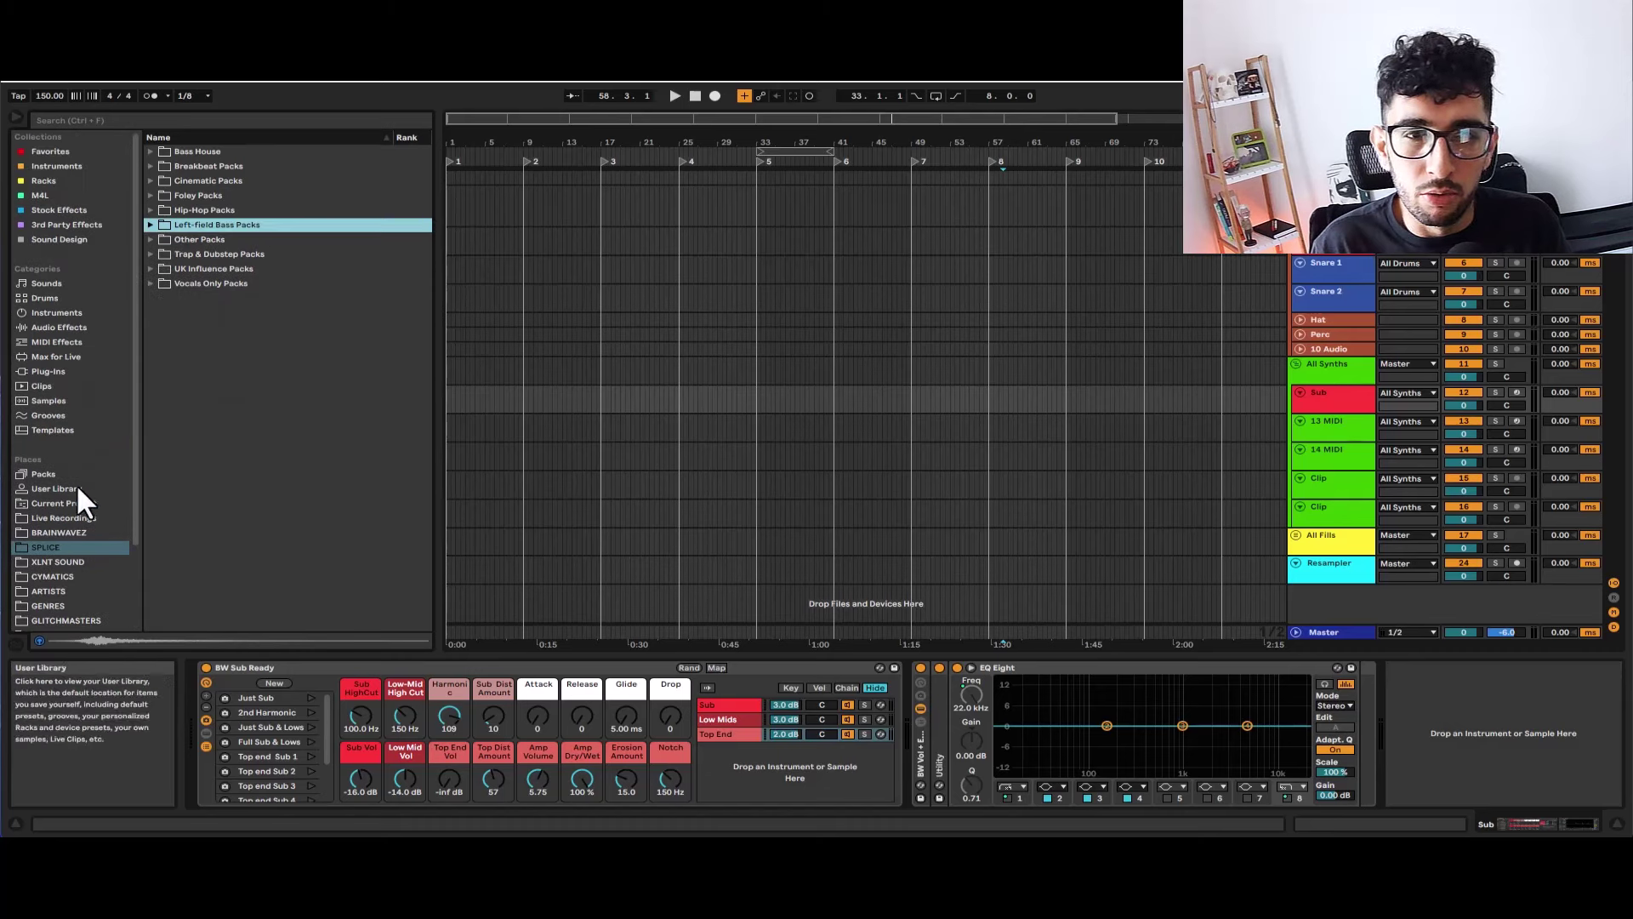
{"action": "left_click", "coordinate": [61, 490]}
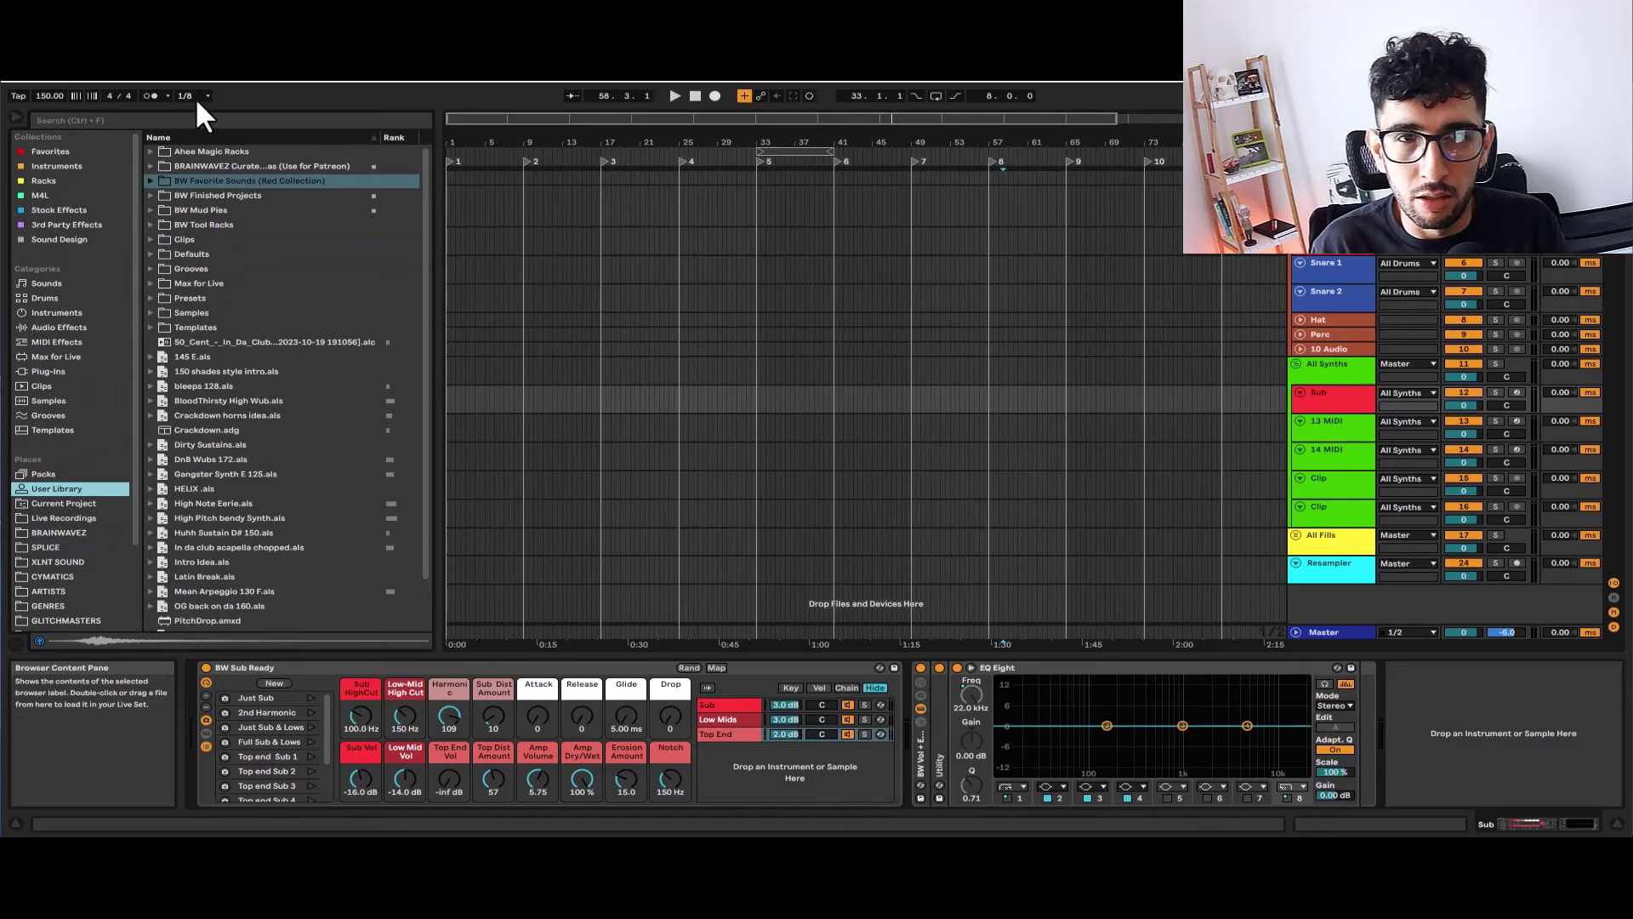
{"action": "left_click", "coordinate": [152, 179]}
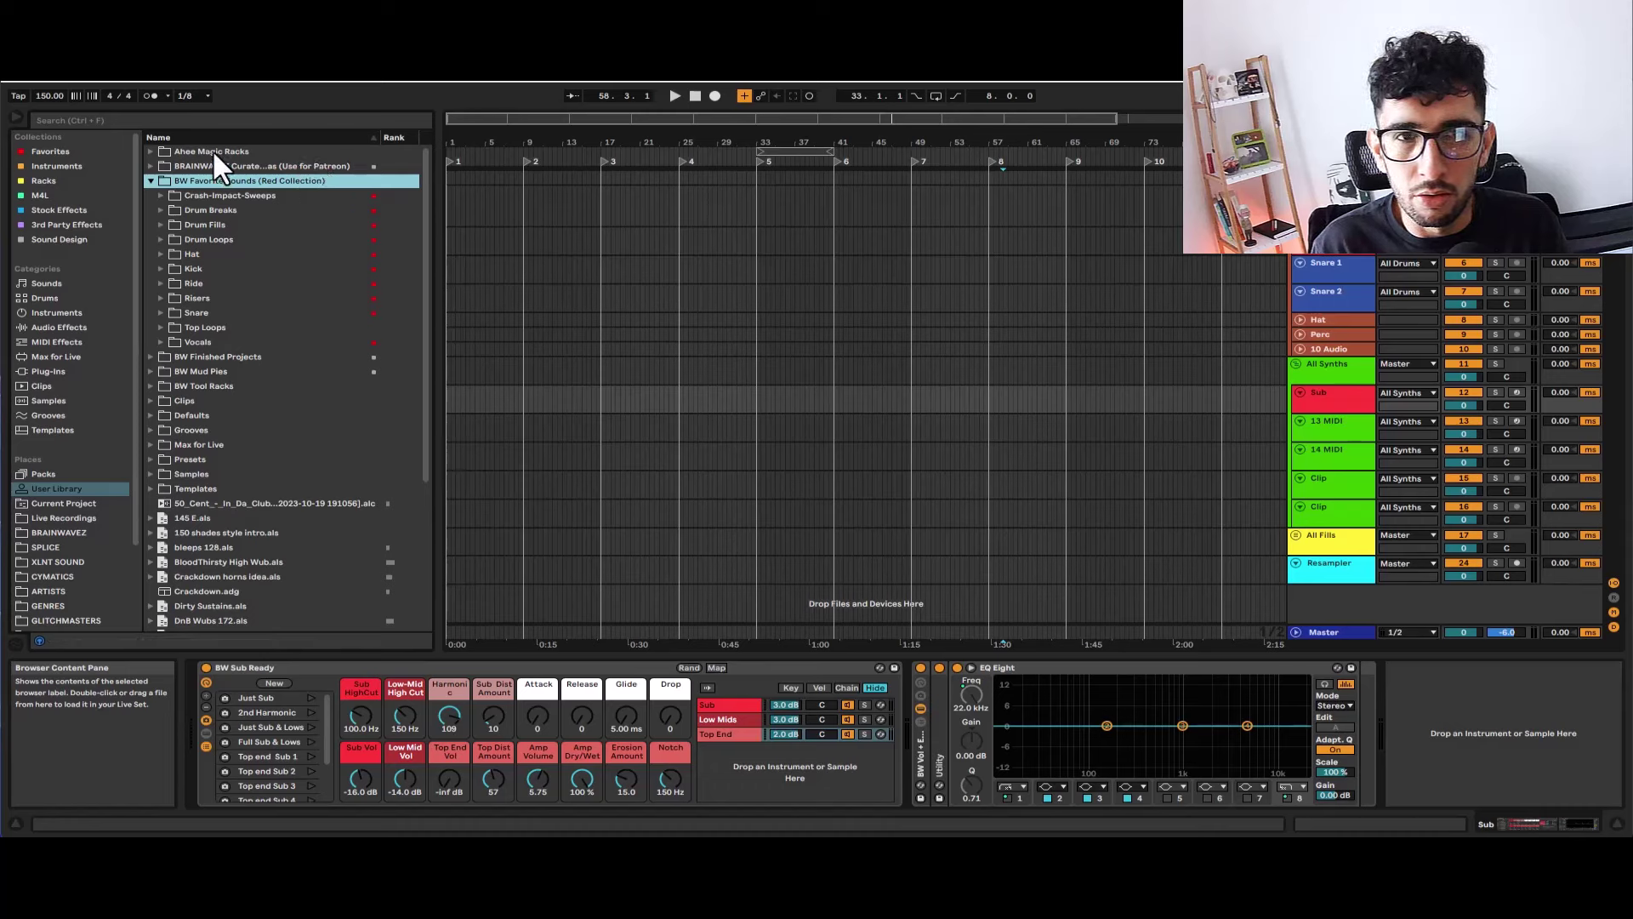
Step: Create a new folder named 'Basses' inside BW Favorite Sounds (Red Collection)
{"action": "right_click", "coordinate": [215, 181]}
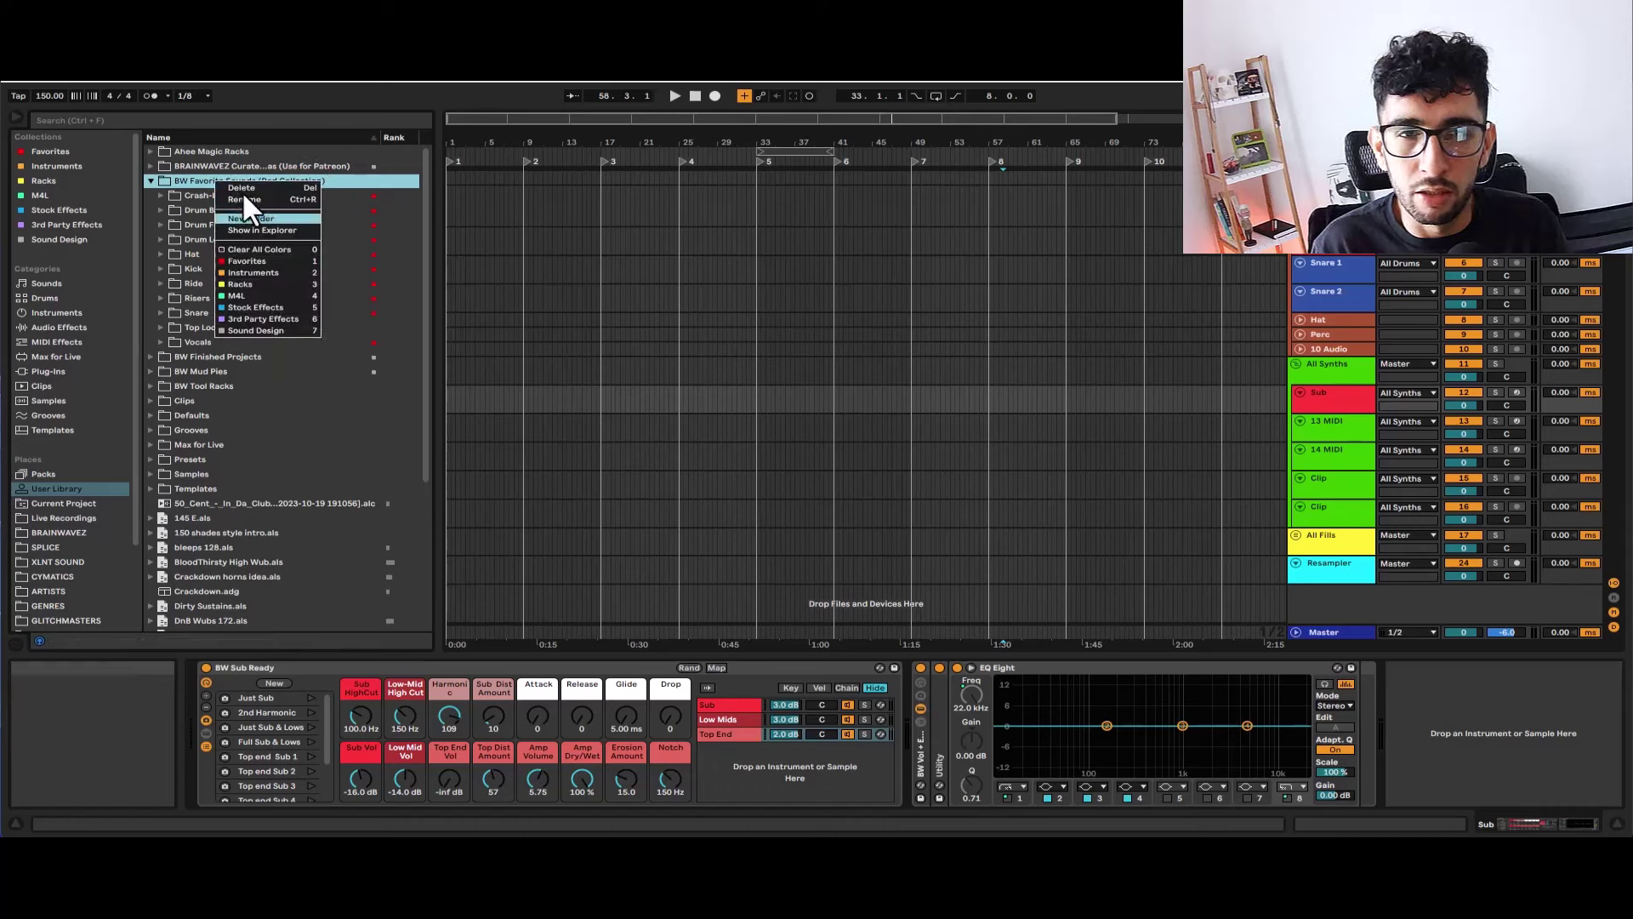
{"action": "left_click", "coordinate": [249, 219]}
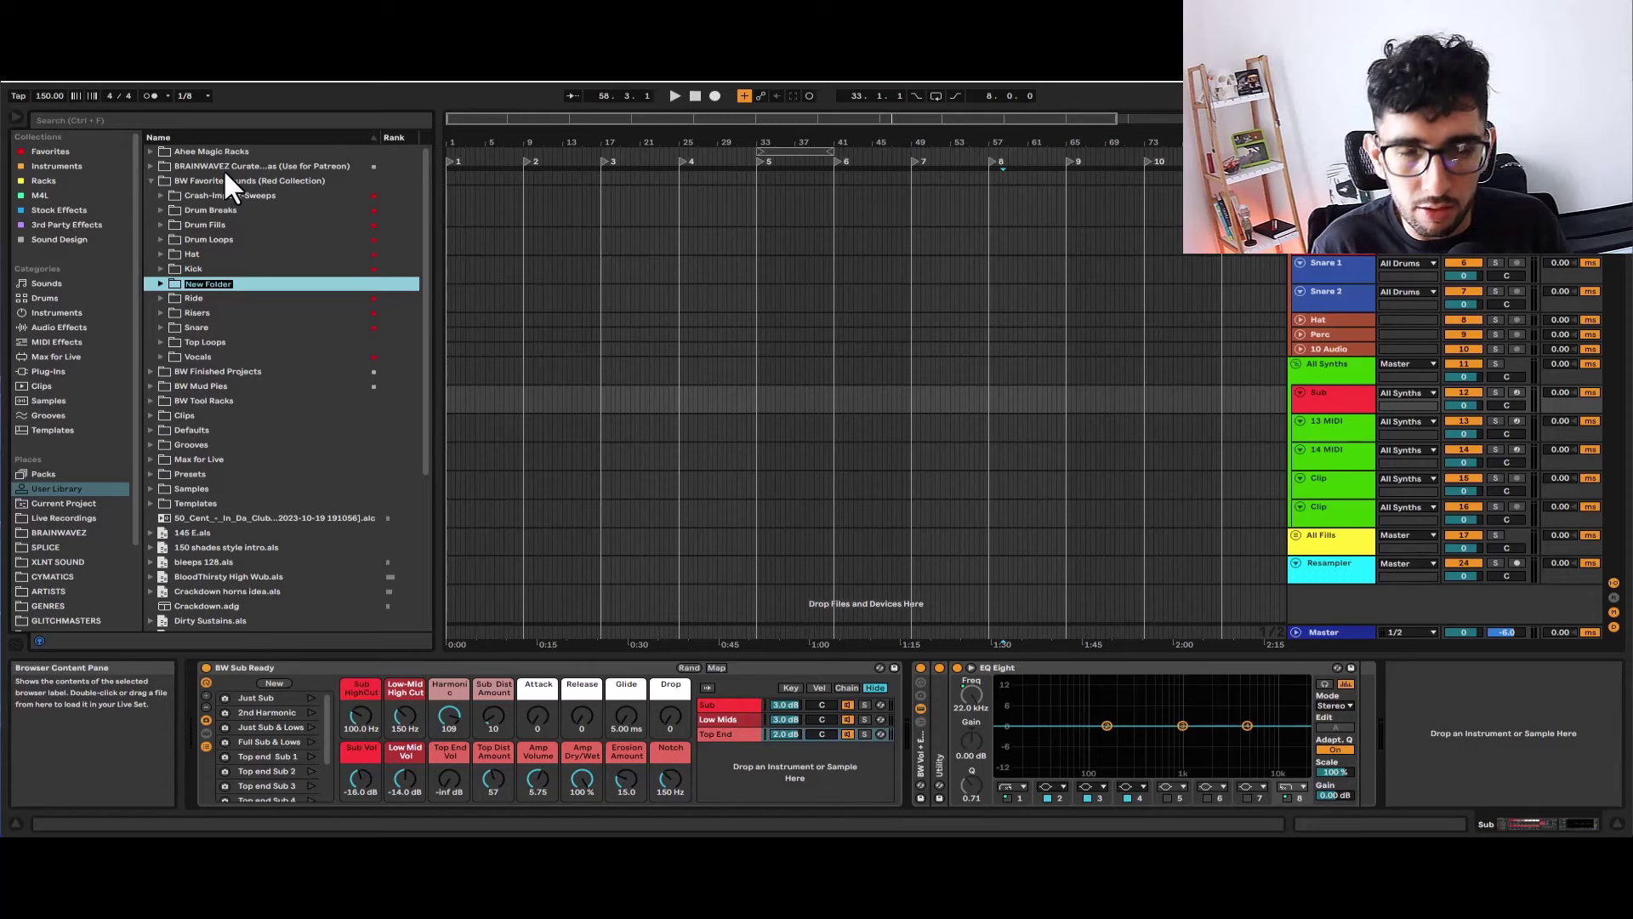
{"action": "type", "text": "Bass"}
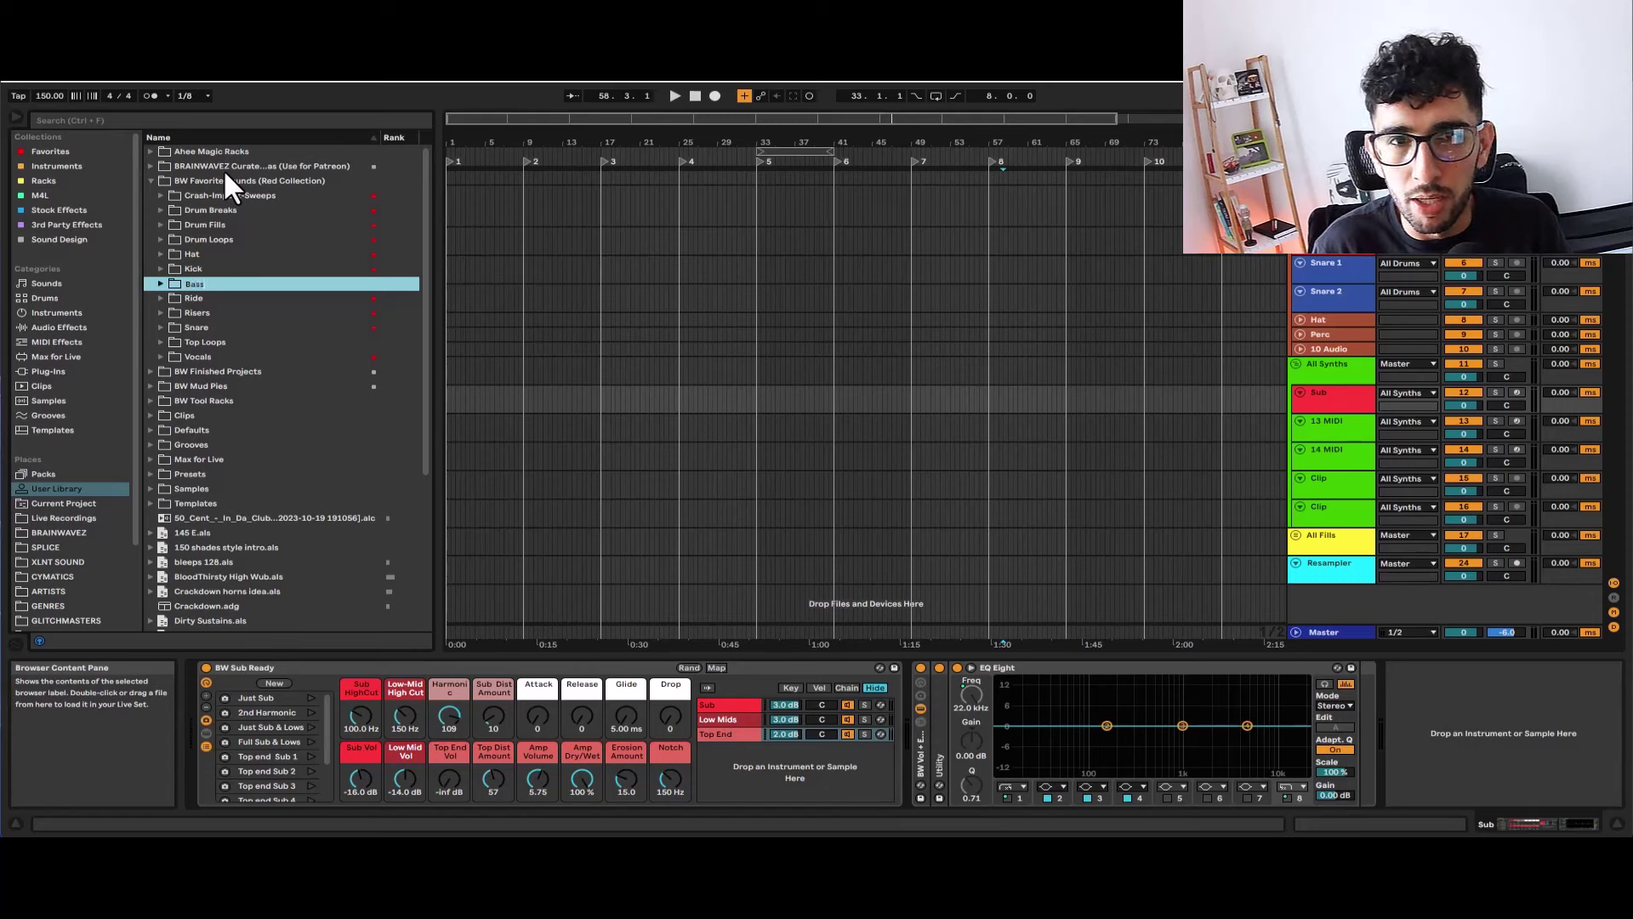
{"action": "type", "text": "es"}
{"action": "key", "text": "Return"}
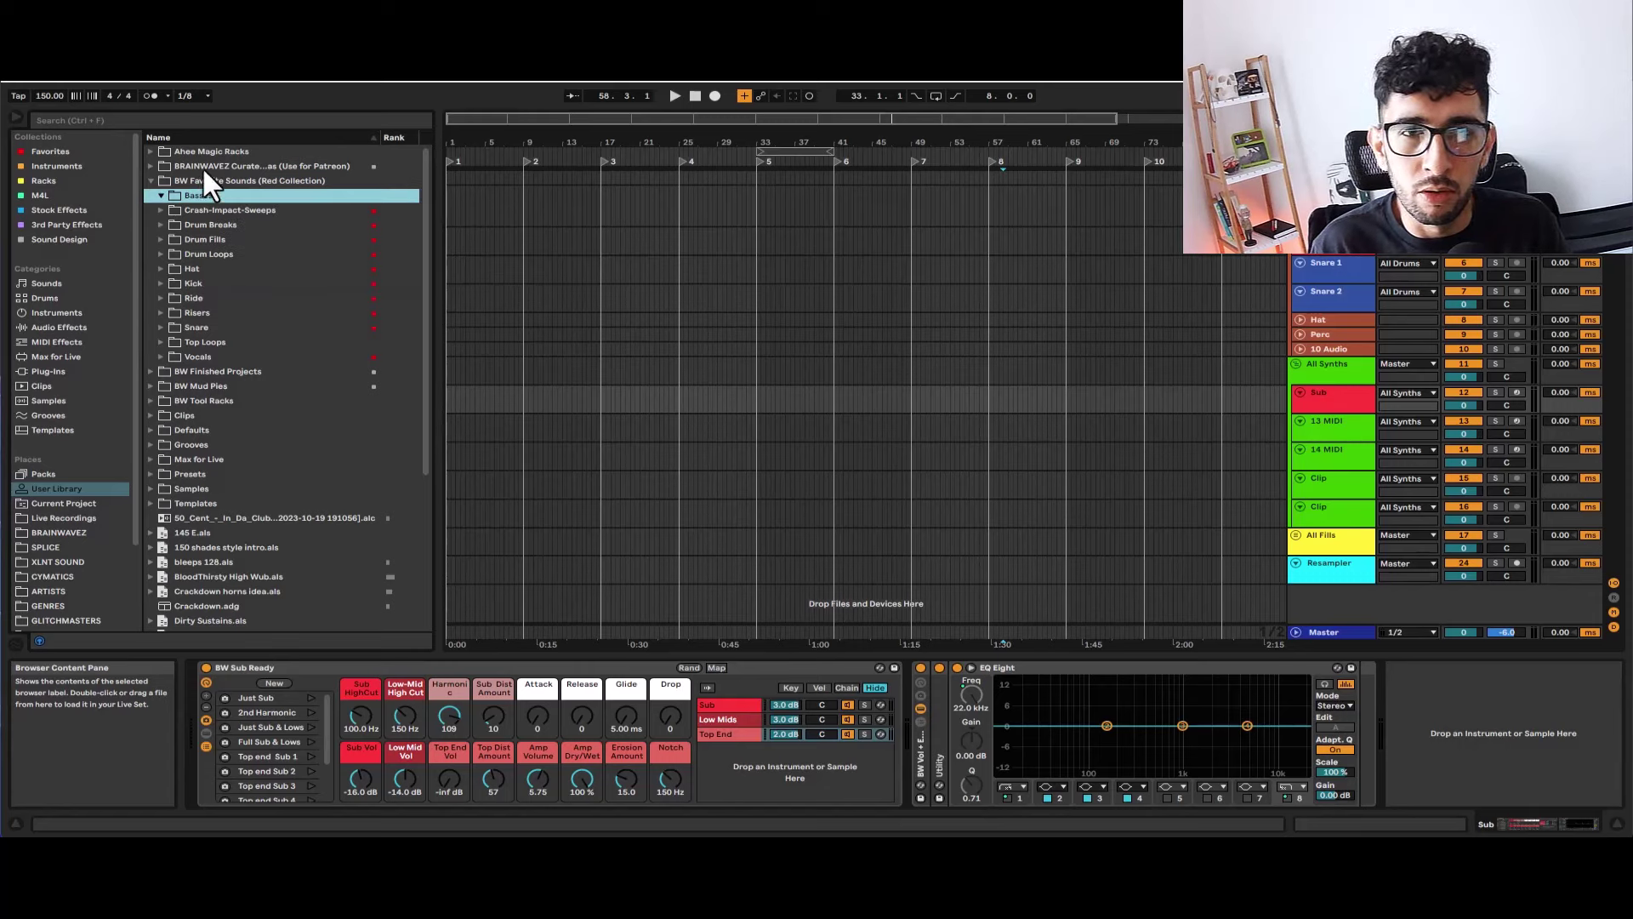
Step: Show the Basses folder in File Explorer to confirm it is empty
{"action": "right_click", "coordinate": [204, 195]}
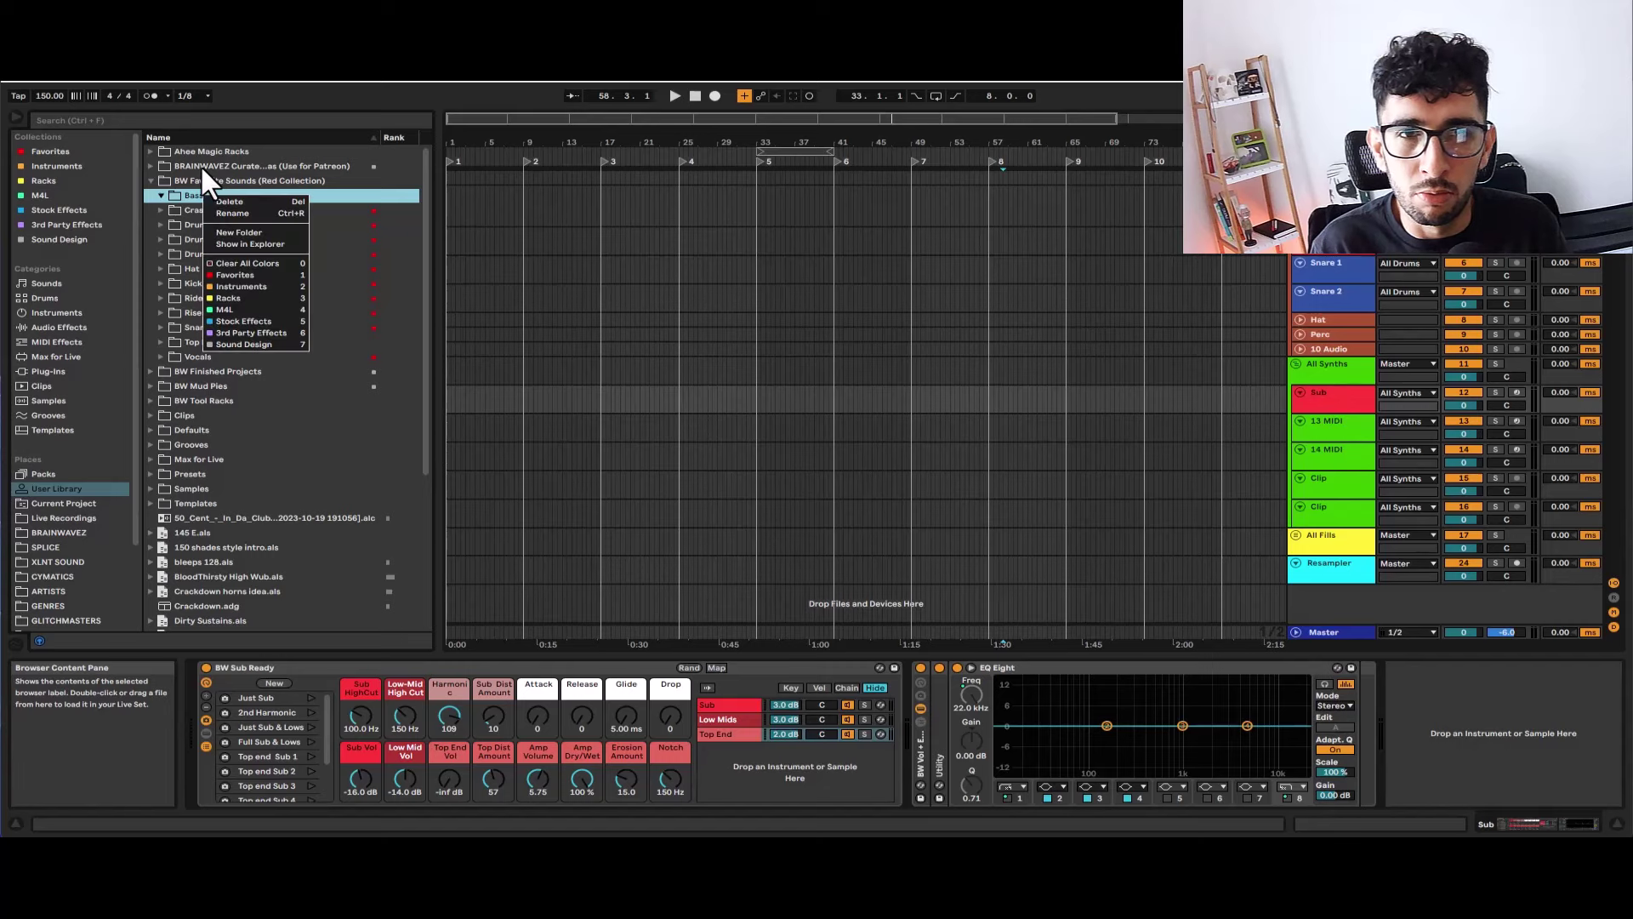
{"action": "left_click", "coordinate": [272, 241]}
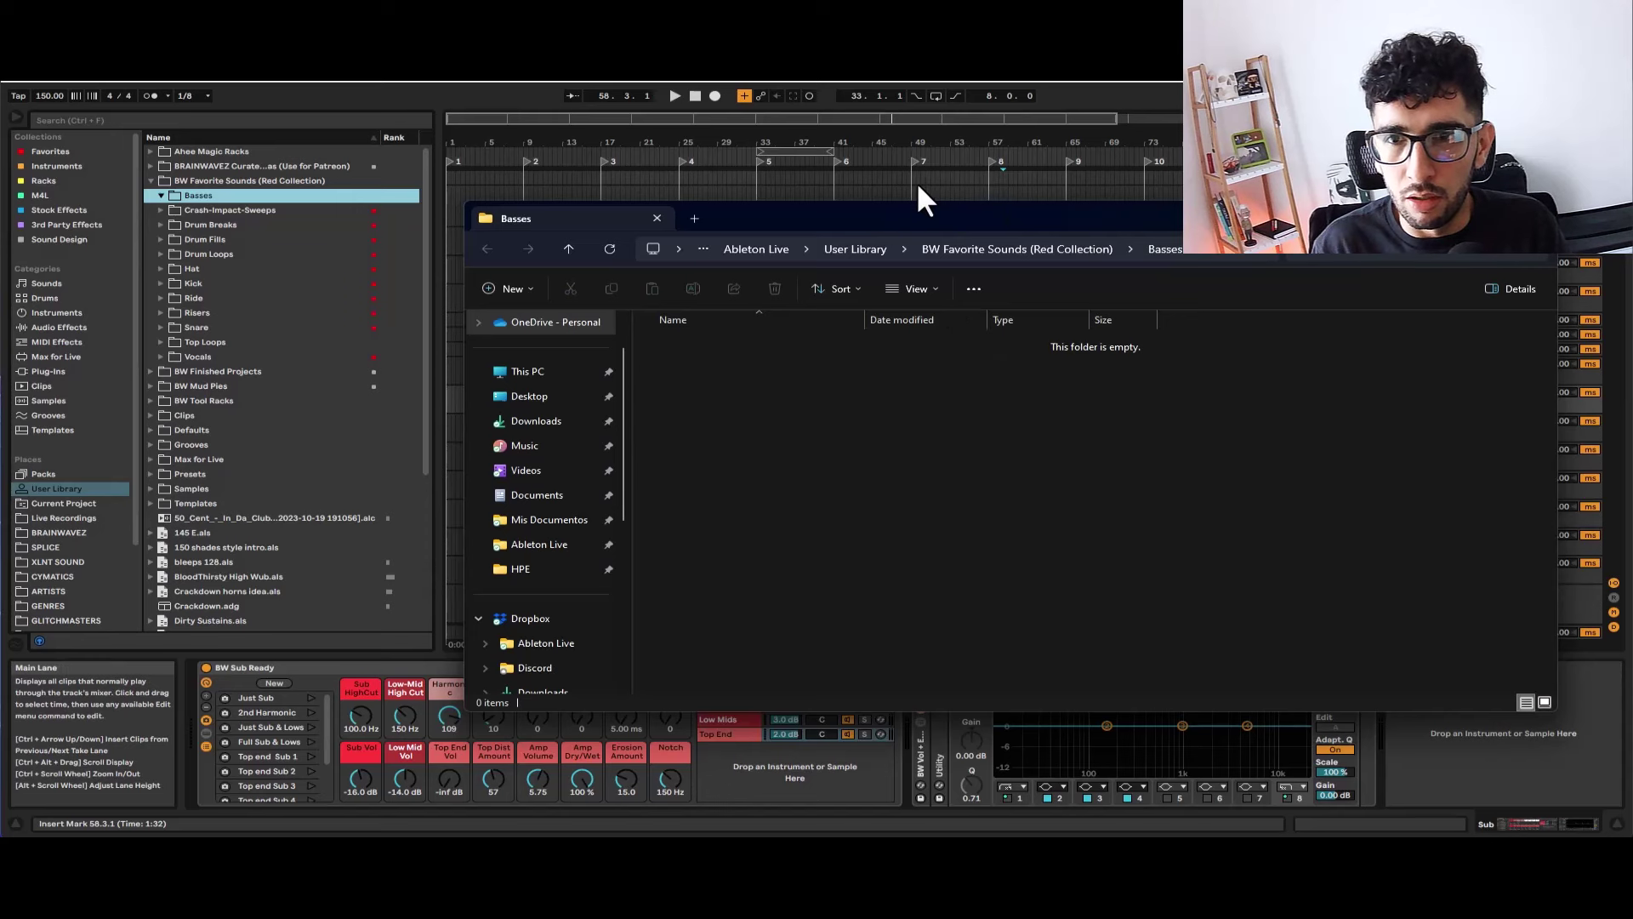
{"action": "left_click_drag", "start_coordinate": [918, 208], "coordinate": [935, 172]}
Step: Search all locations for 'BASS', browse the results and preview BW- Crushed Bass 01
{"action": "key", "text": "alt+Tab"}
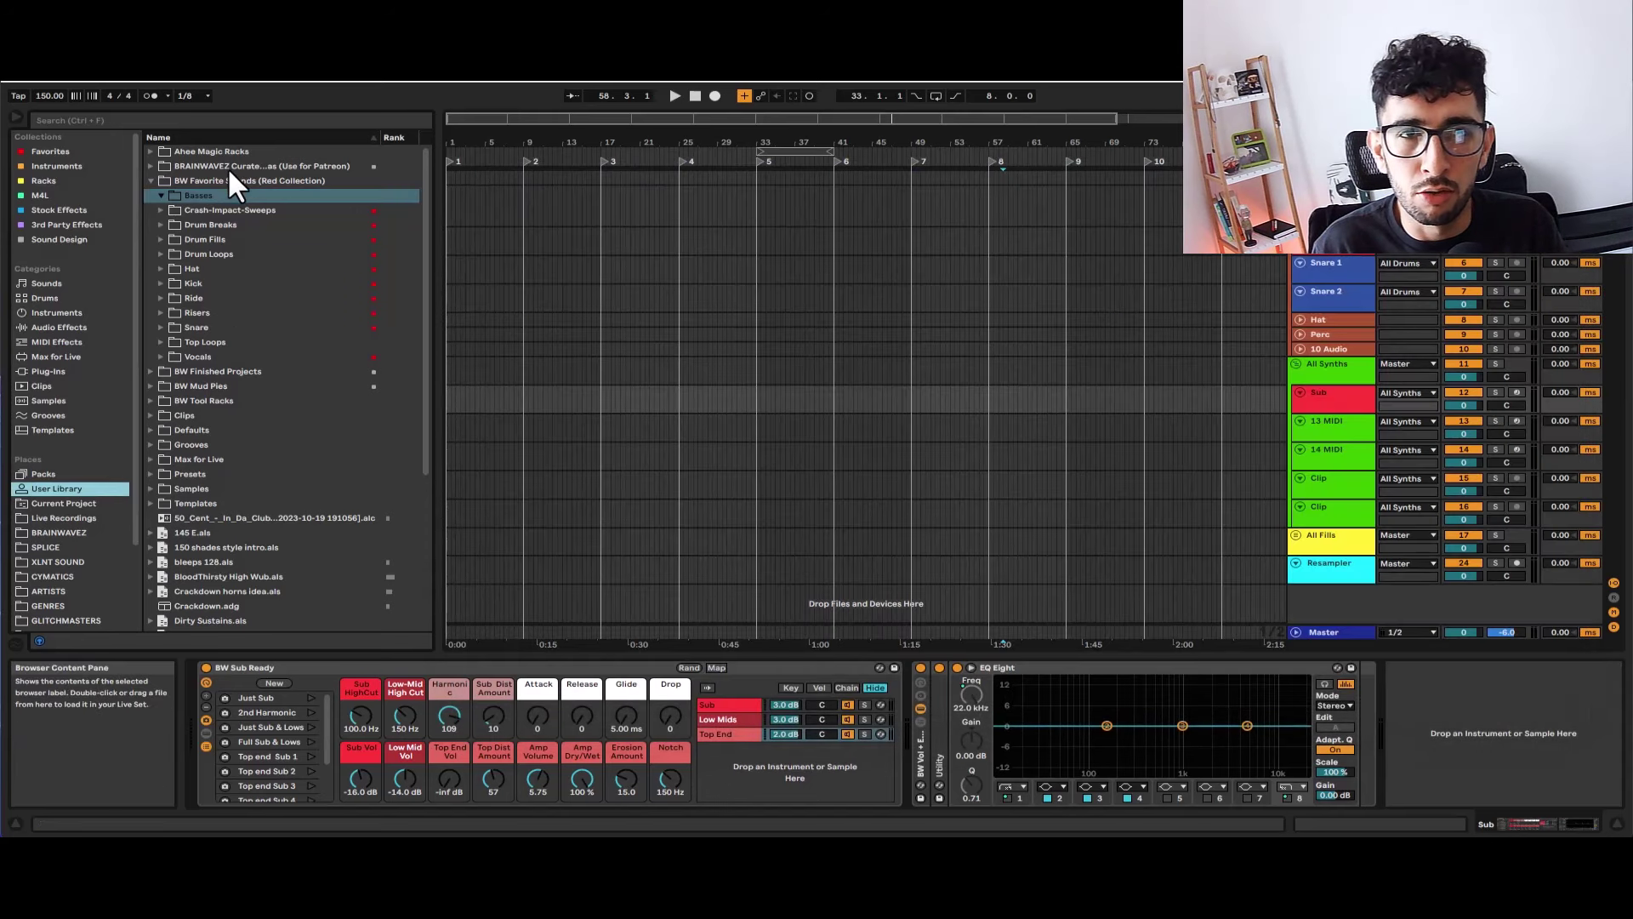
{"action": "key", "text": "ctrl+f"}
{"action": "type", "text": "BA"}
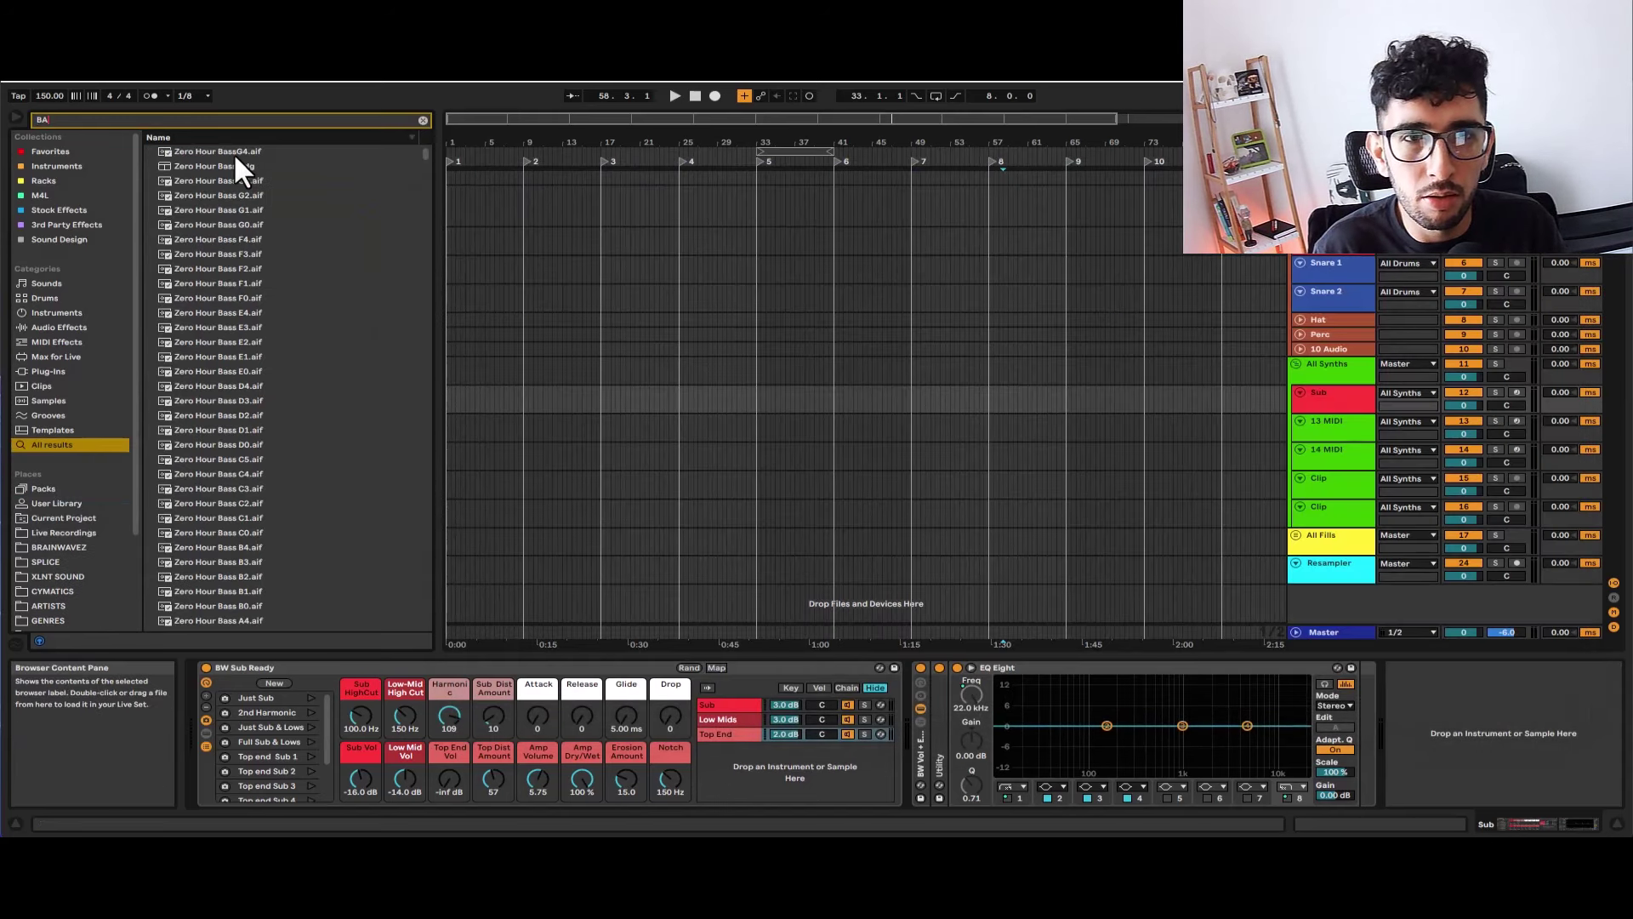
{"action": "type", "text": "SS"}
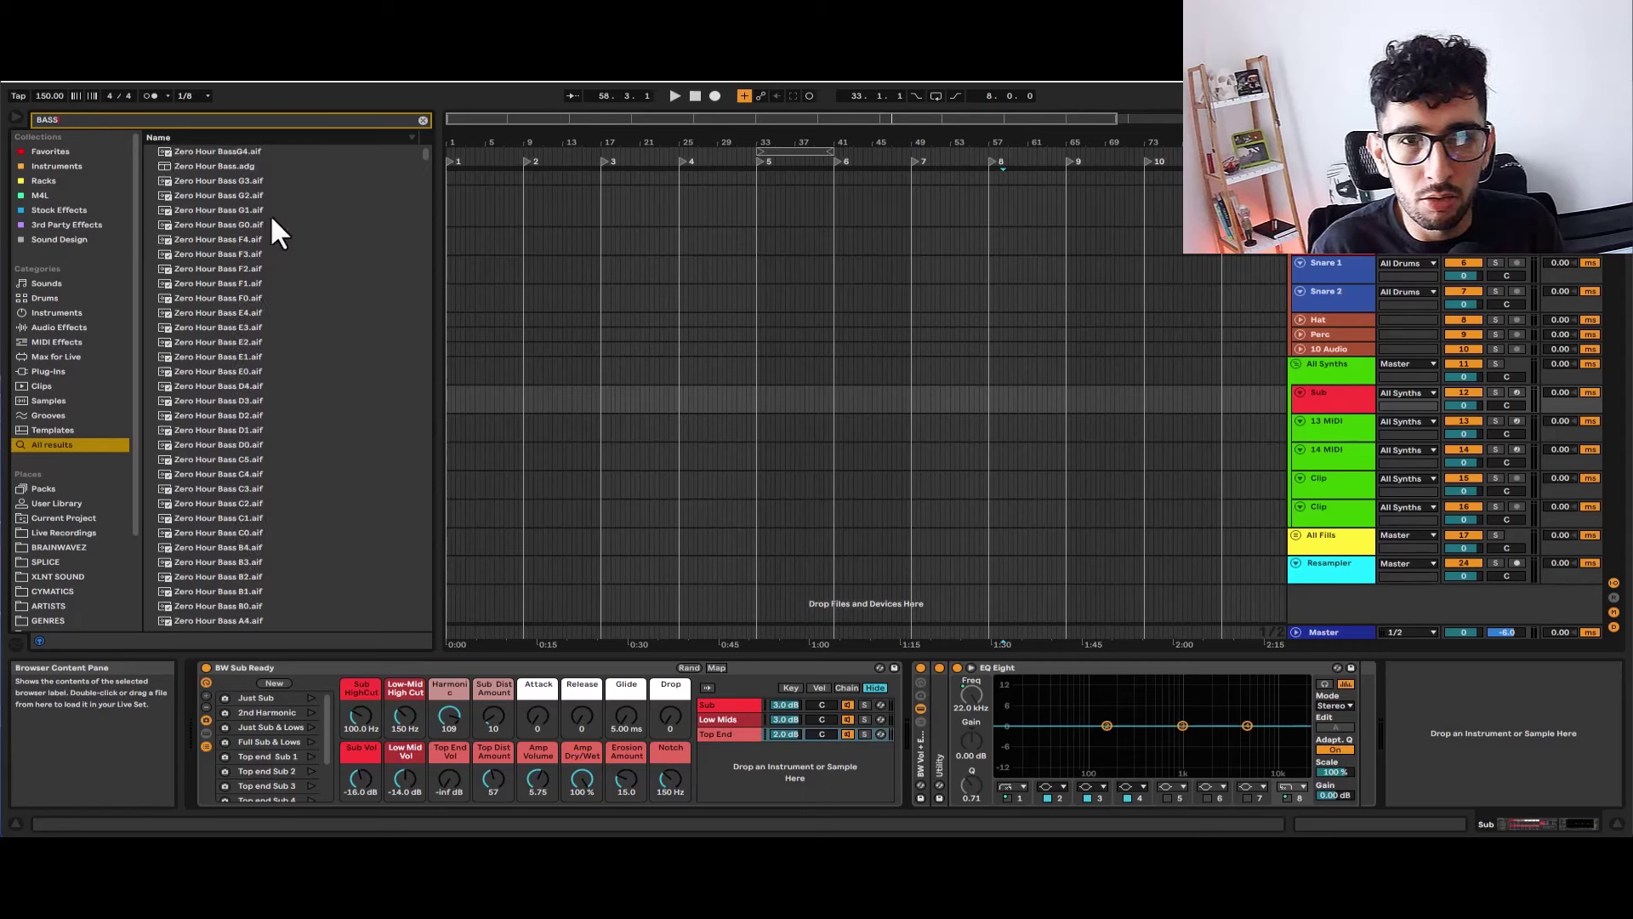
{"action": "scroll", "coordinate": [251, 161], "scroll_direction": "down", "scroll_amount": 15}
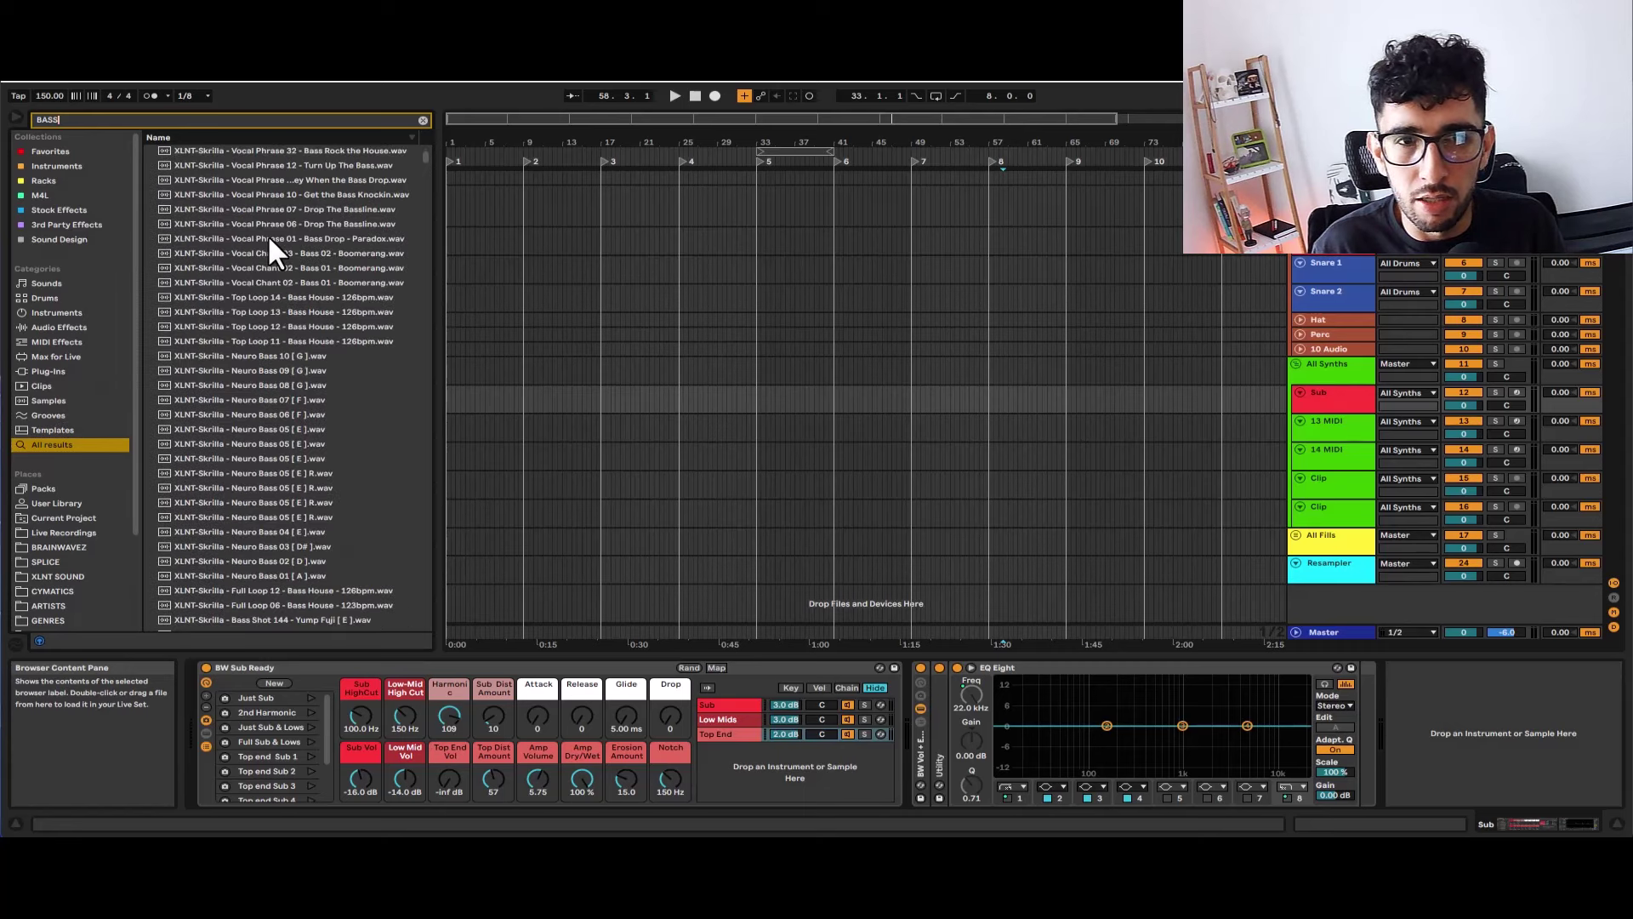
{"action": "scroll", "coordinate": [340, 230], "scroll_direction": "down", "scroll_amount": 3}
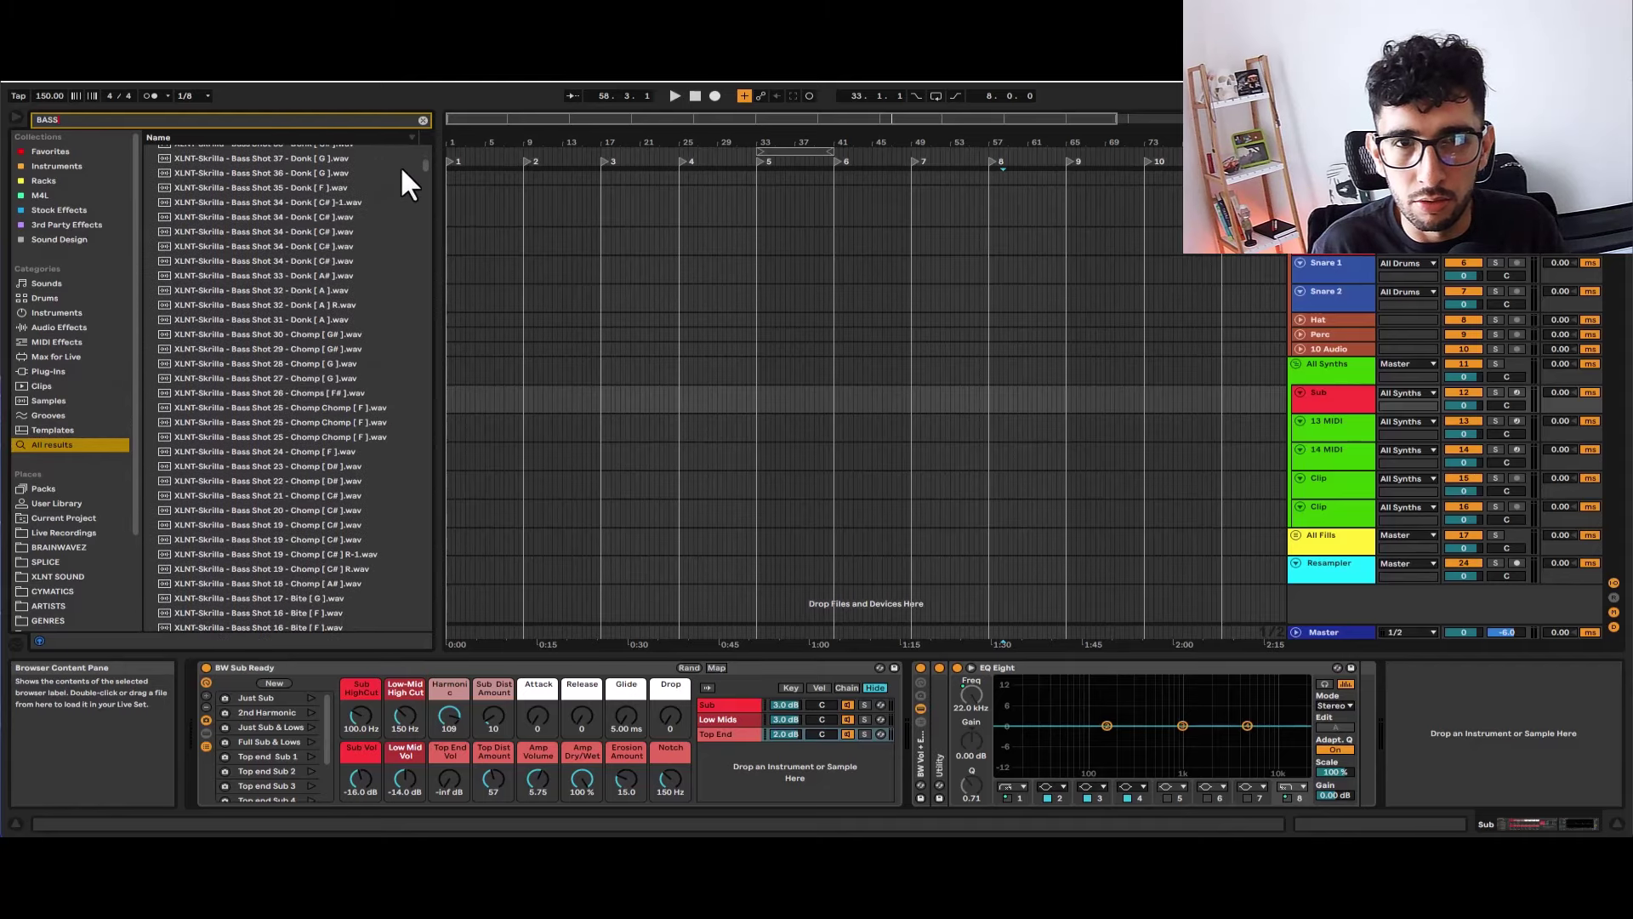
{"action": "left_click_drag", "start_coordinate": [427, 150], "coordinate": [310, 160]}
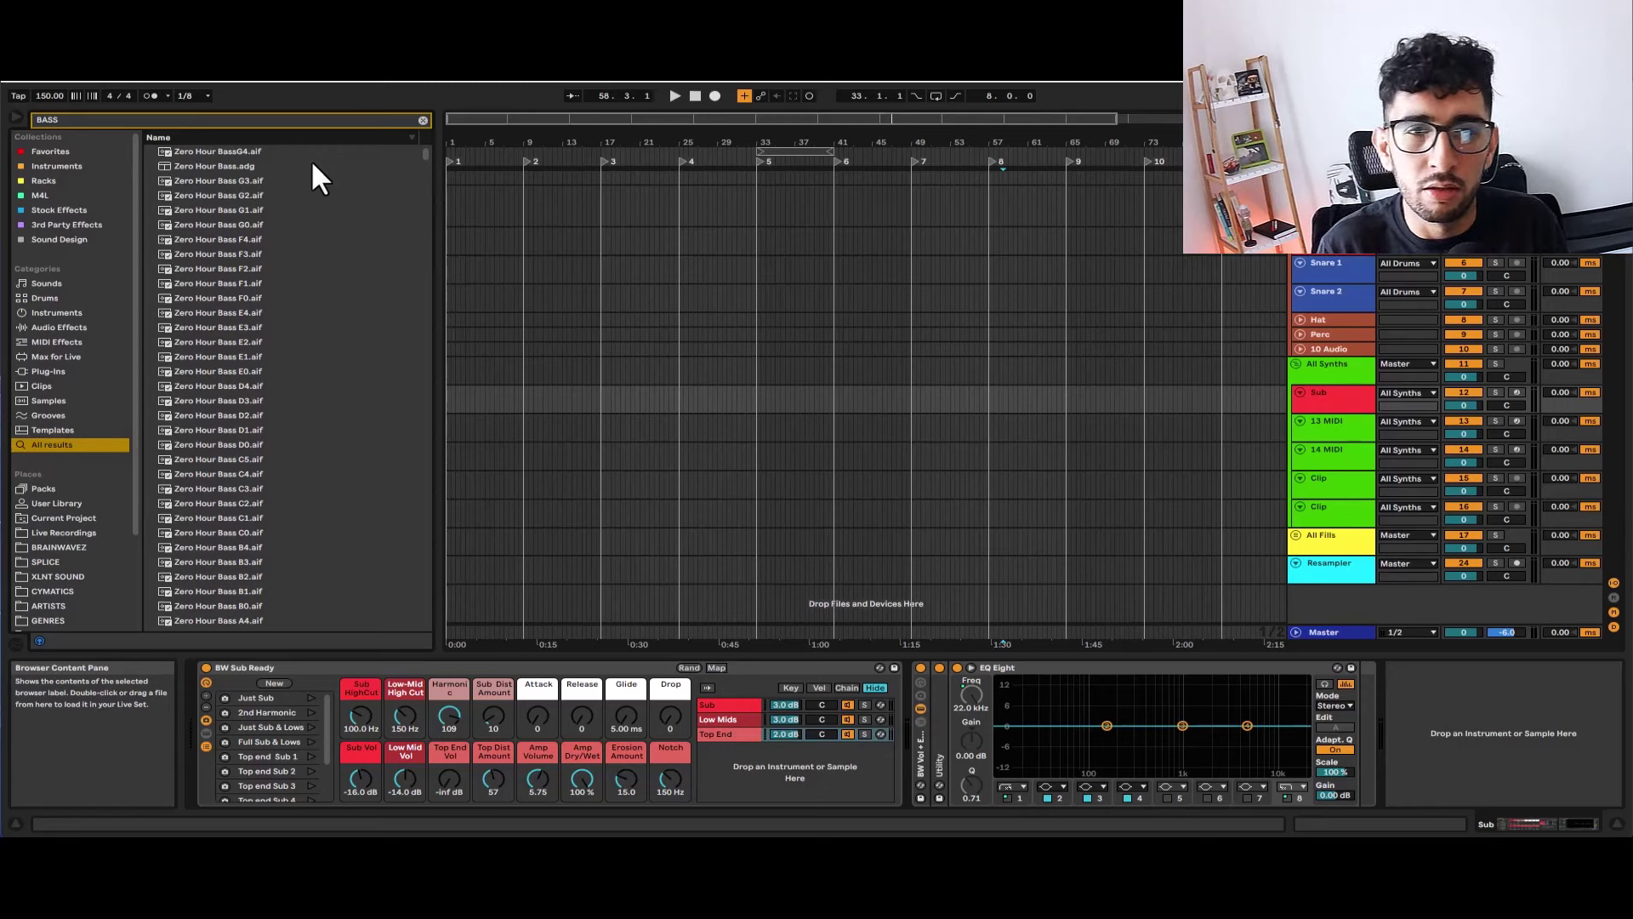
{"action": "scroll", "coordinate": [357, 204], "scroll_direction": "down", "scroll_amount": 10}
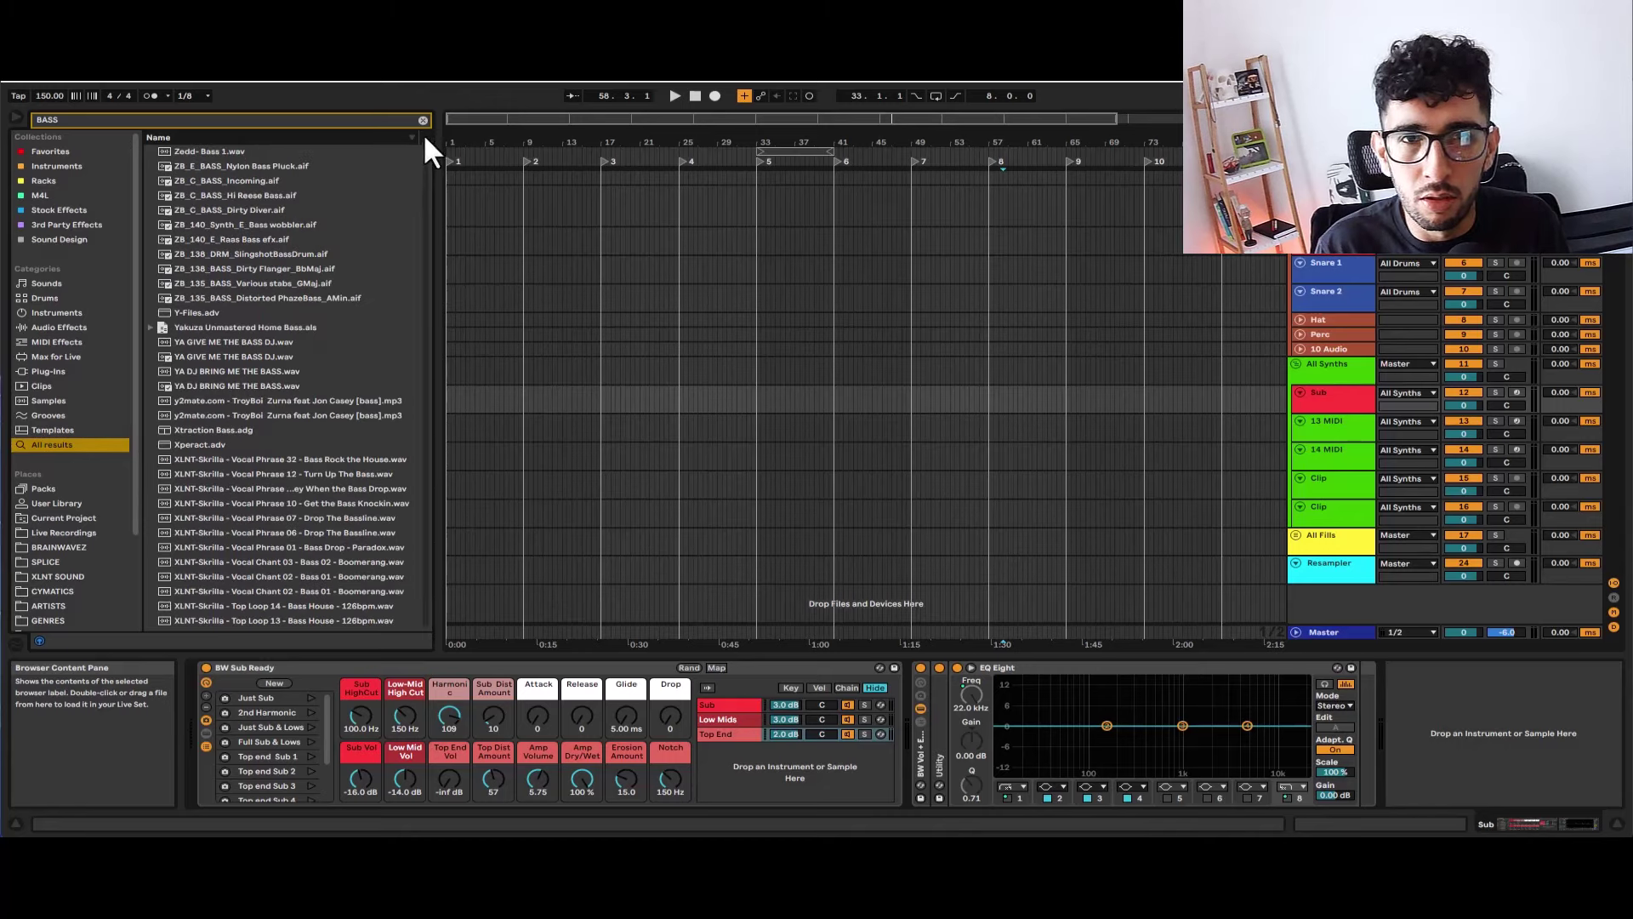
{"action": "left_click_drag", "start_coordinate": [425, 136], "coordinate": [444, 495]}
{"action": "left_click", "coordinate": [216, 441]}
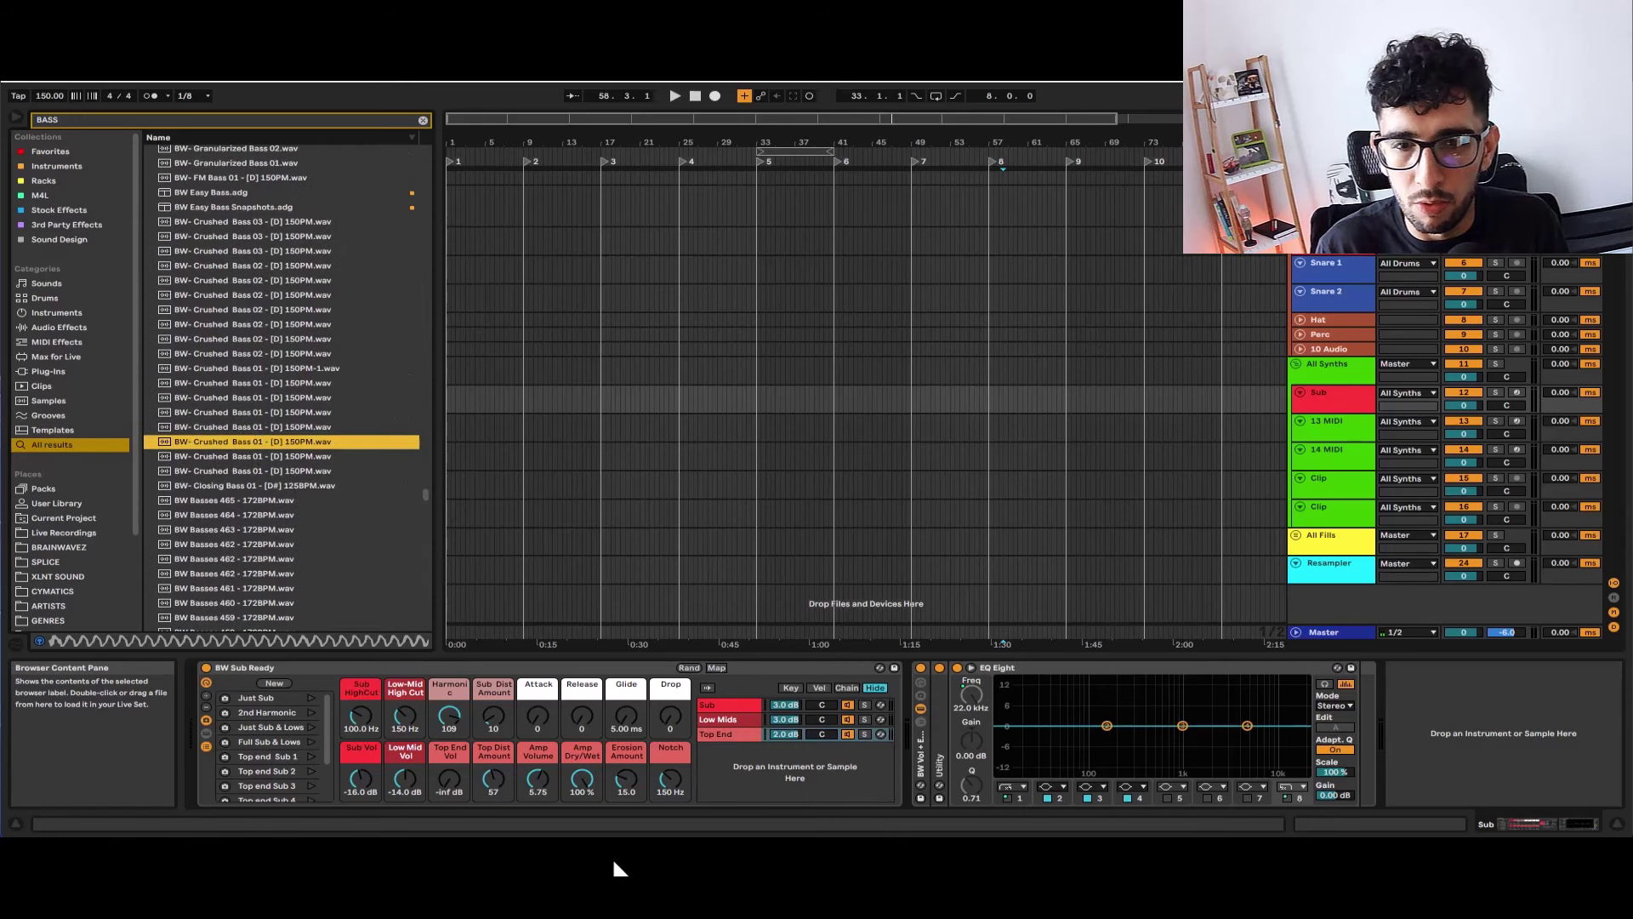
Step: Copy Crushed Bass 01, BW Basses 462 and BW Basses 445 into the Basses folder via Explorer
{"action": "key", "text": "super+e"}
{"action": "key", "text": "super+Right"}
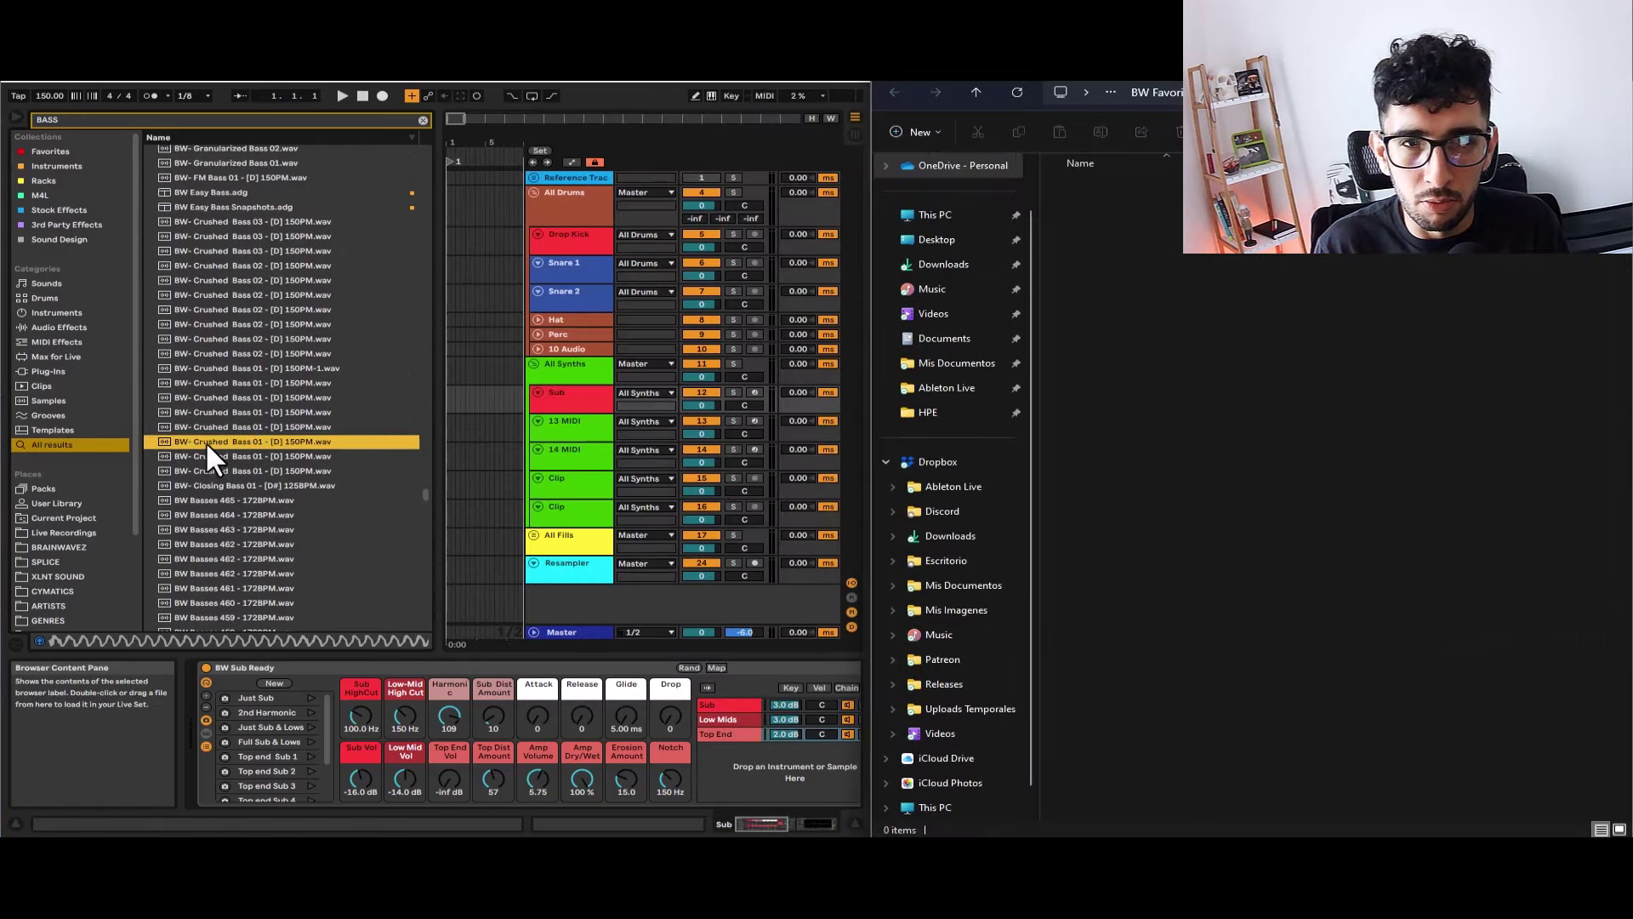
{"action": "left_click_drag", "start_coordinate": [207, 440], "coordinate": [1160, 364]}
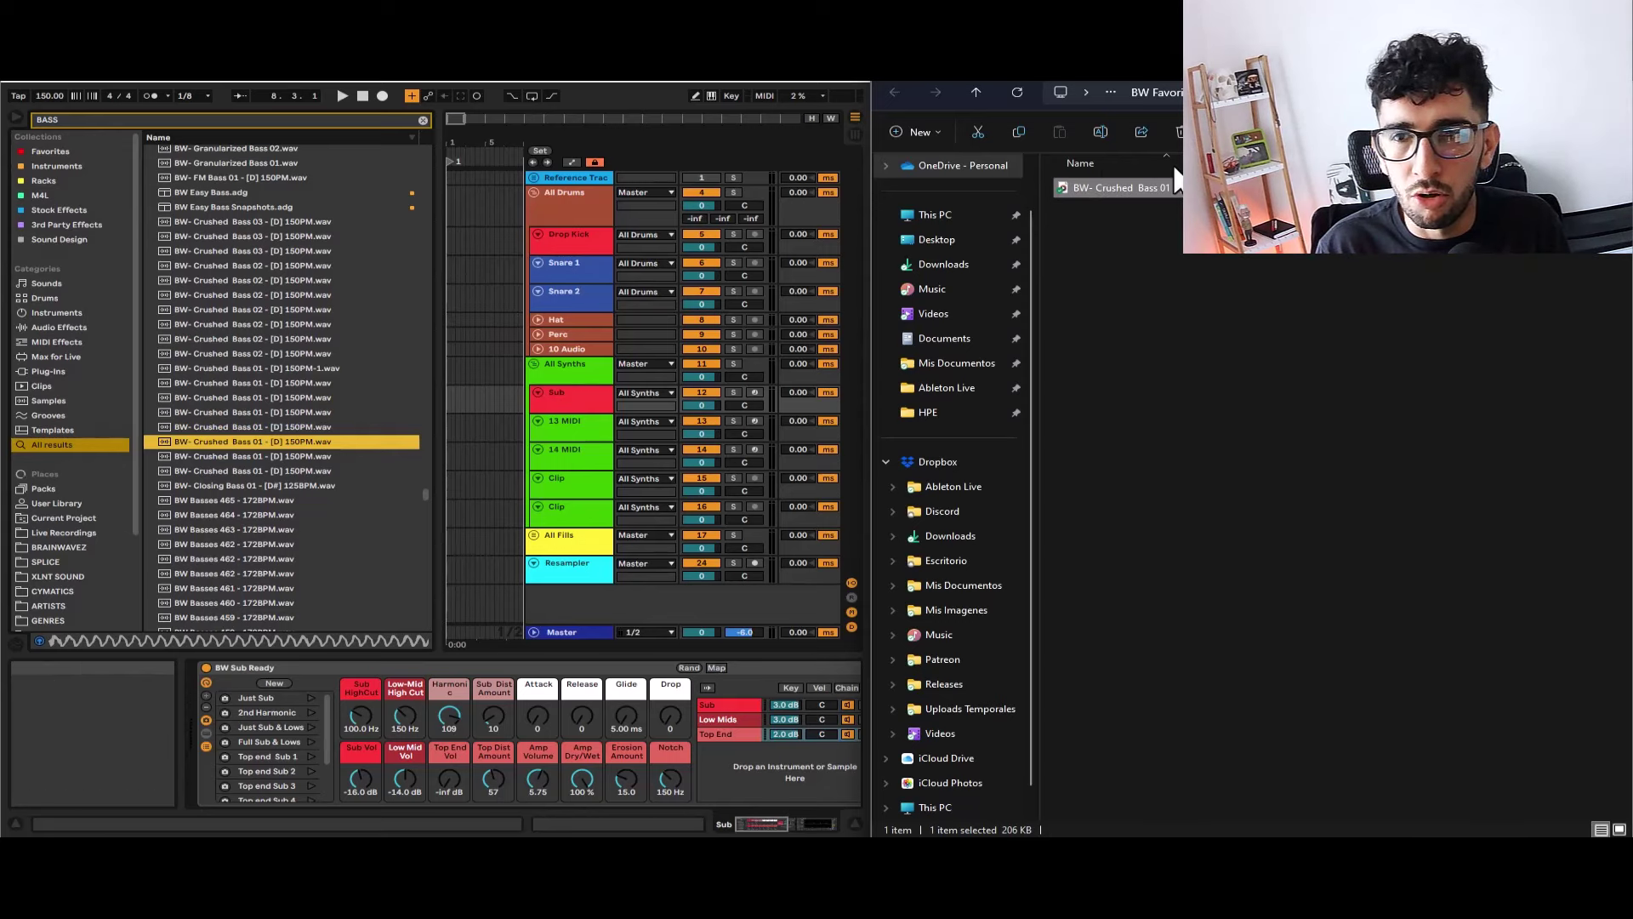
{"action": "scroll", "coordinate": [314, 451], "scroll_direction": "down", "scroll_amount": 5}
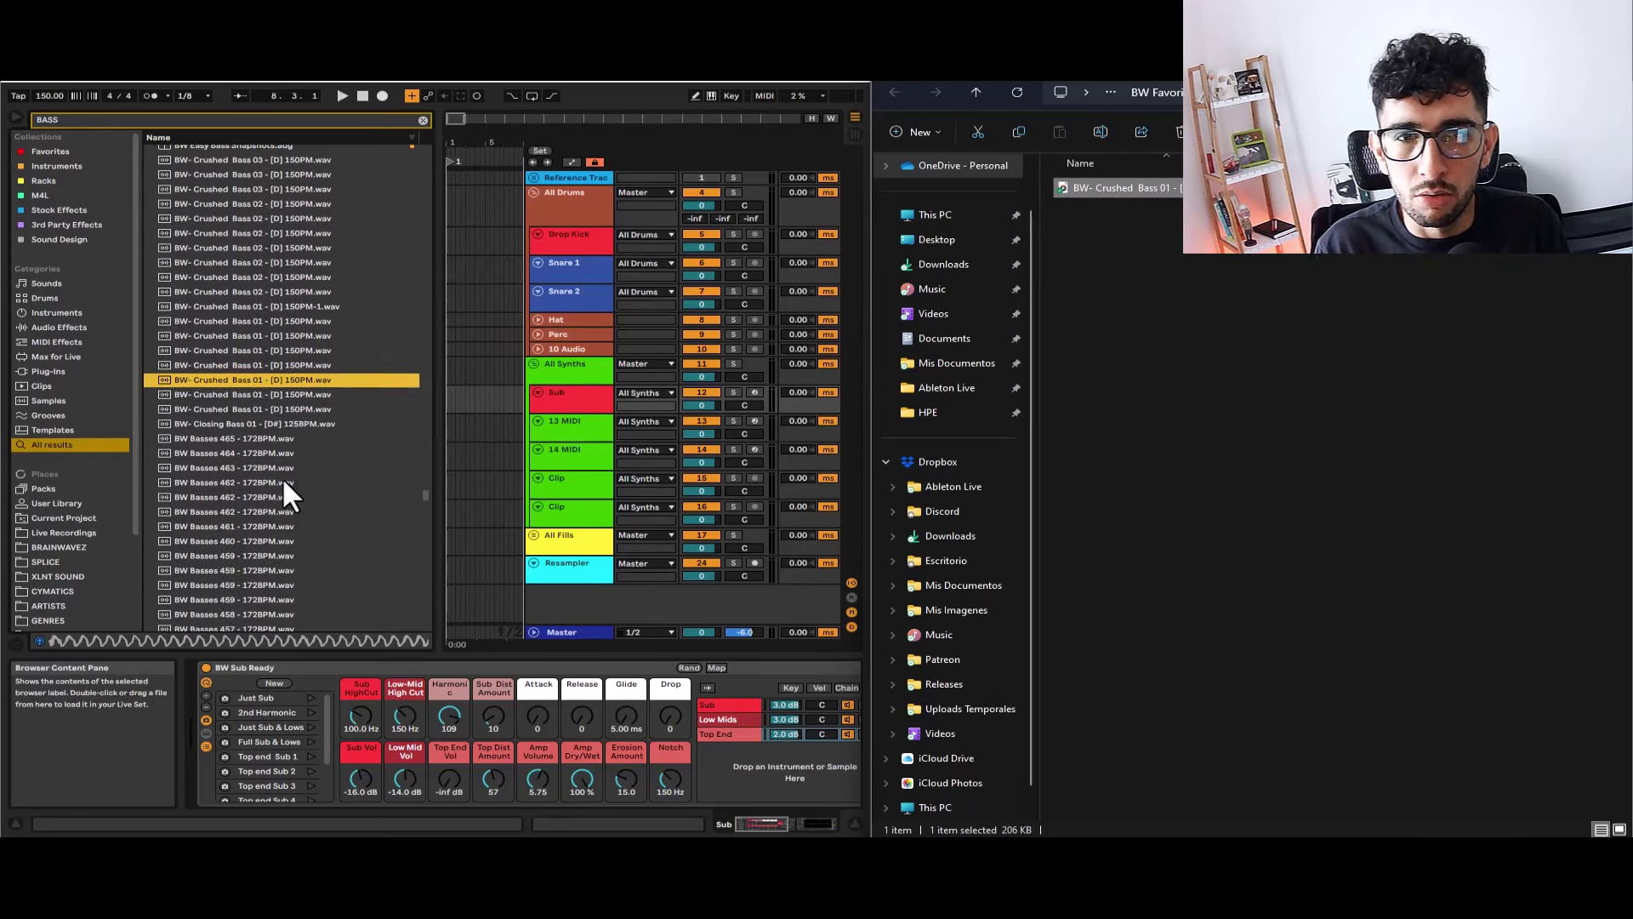
{"action": "left_click_drag", "start_coordinate": [265, 420], "coordinate": [1298, 281]}
{"action": "scroll", "coordinate": [252, 380], "scroll_direction": "down", "scroll_amount": 8}
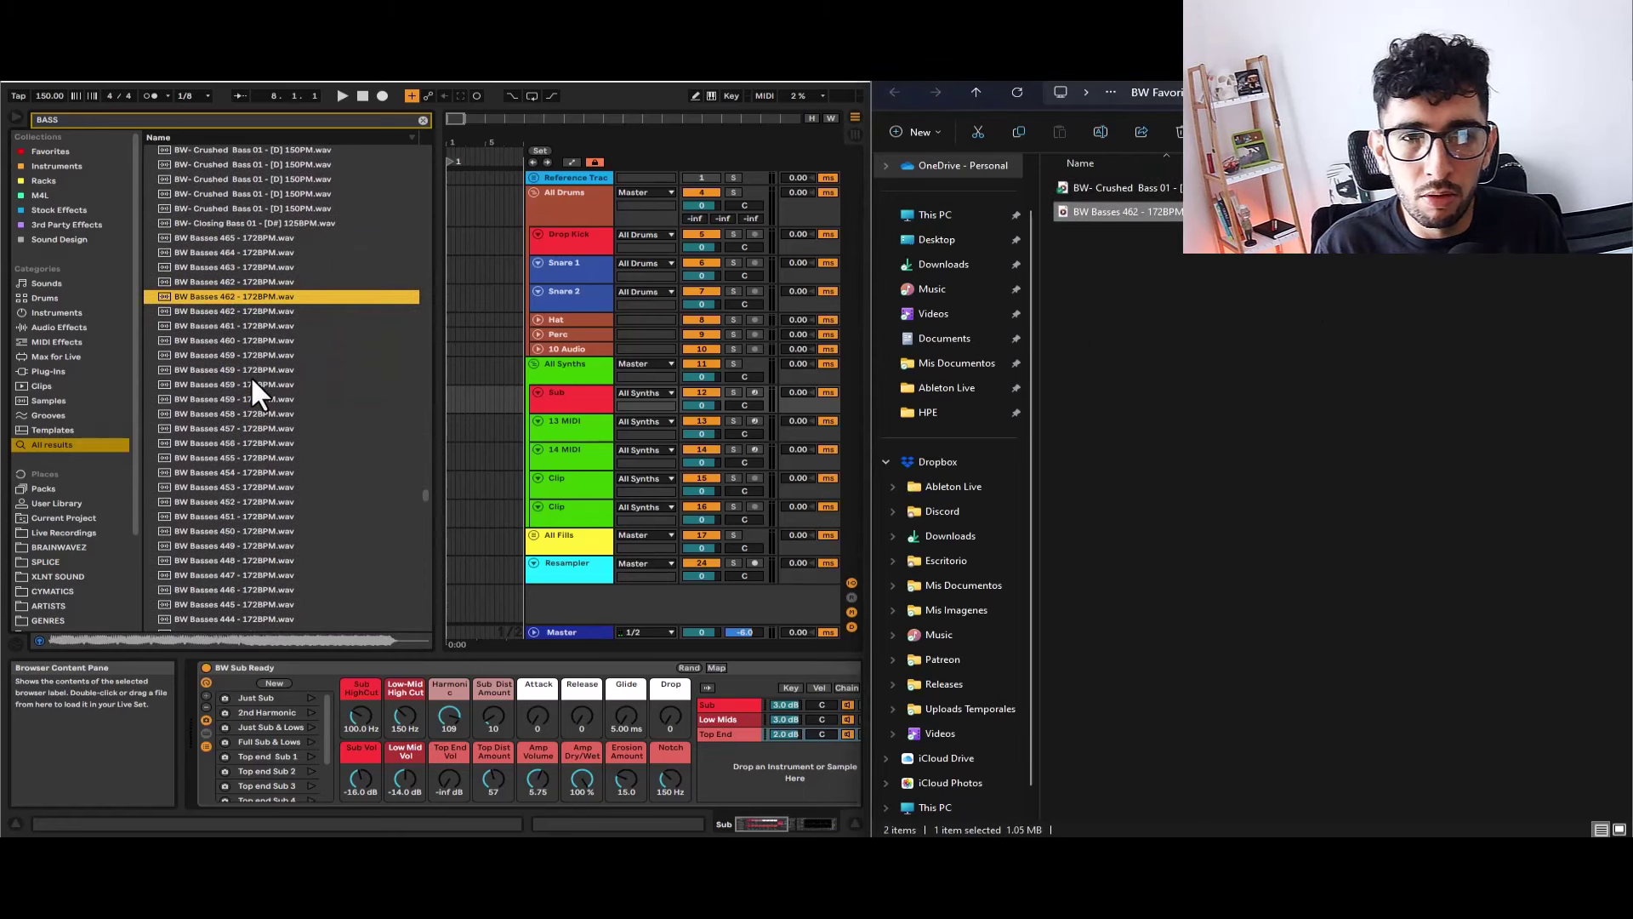
{"action": "scroll", "coordinate": [250, 375], "scroll_direction": "down", "scroll_amount": 3}
{"action": "left_click", "coordinate": [216, 402]}
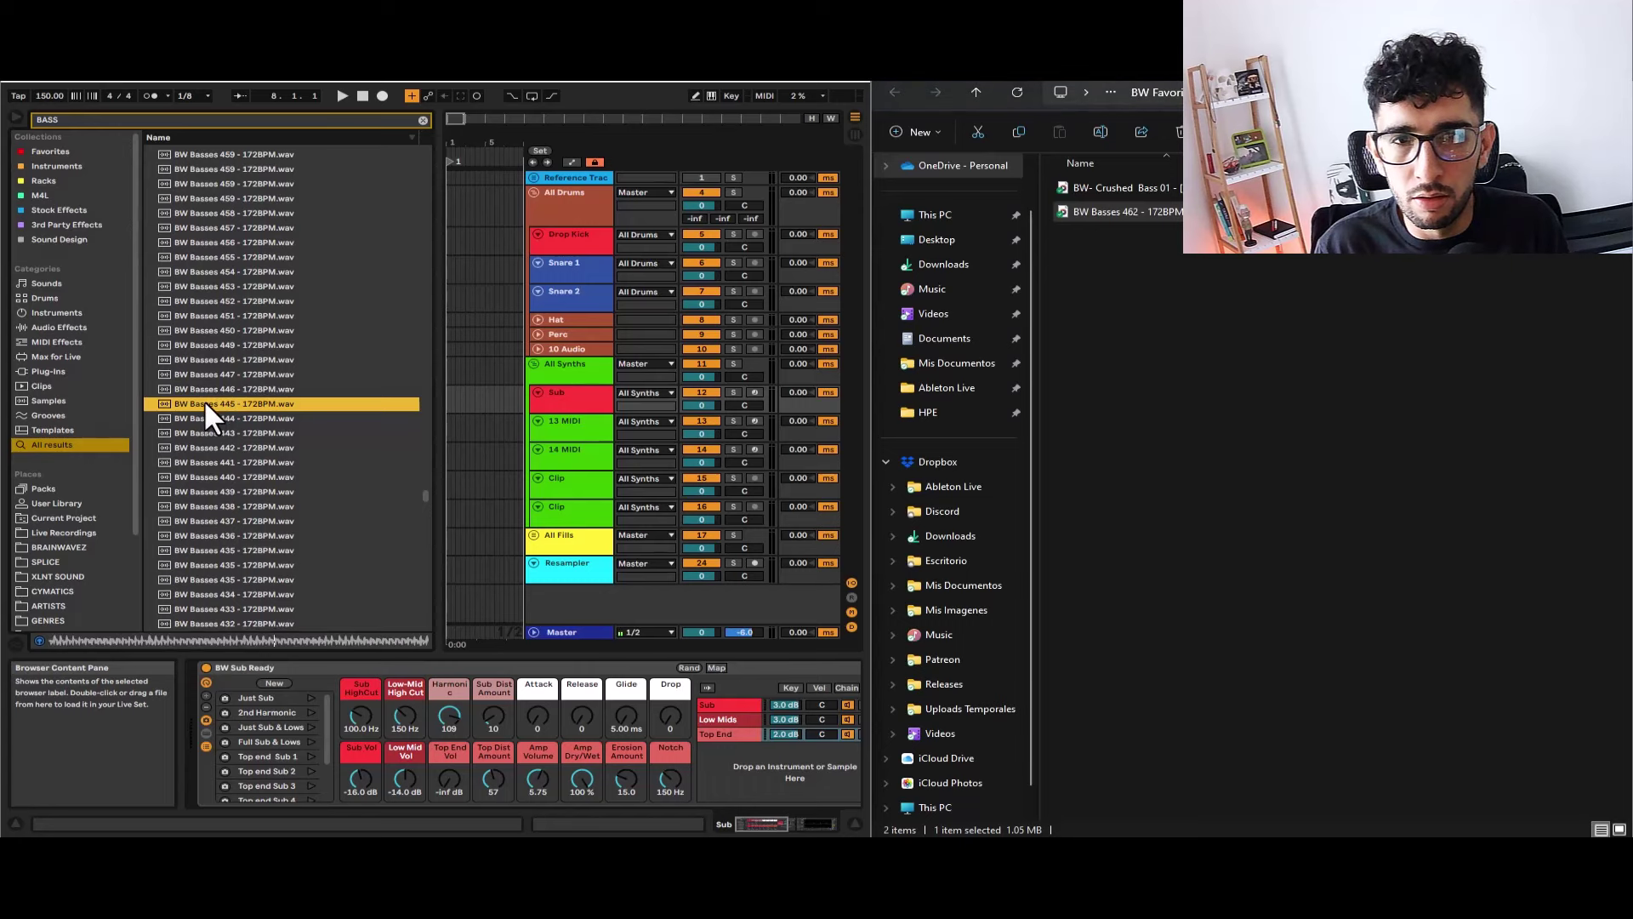
{"action": "left_click_drag", "start_coordinate": [204, 410], "coordinate": [1120, 344]}
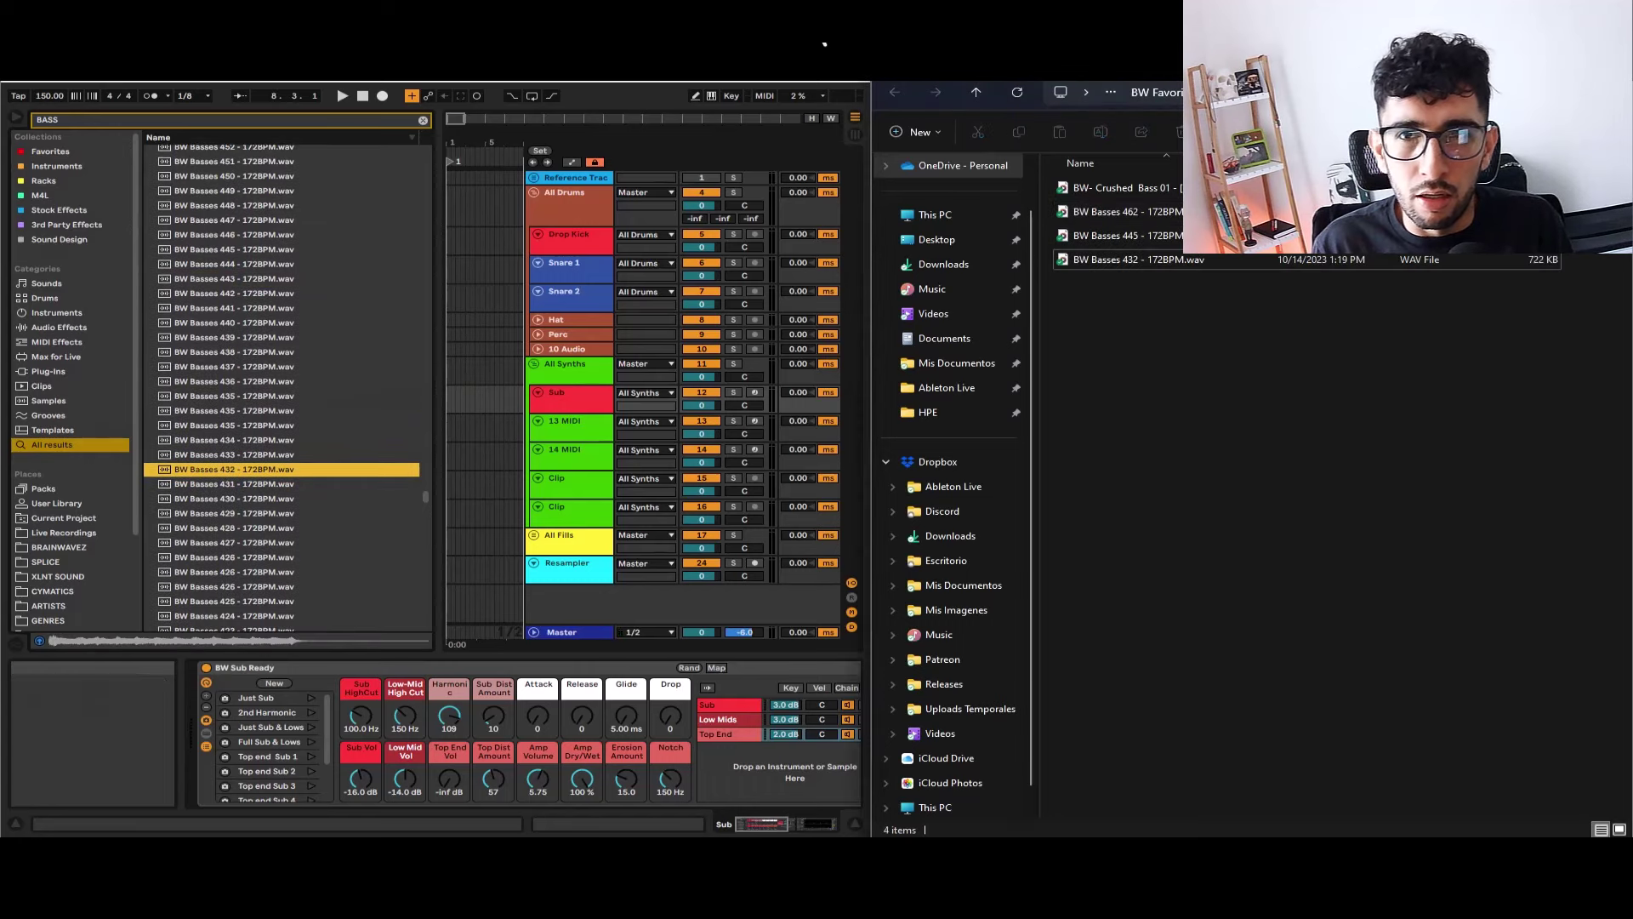
{"action": "key", "text": "alt+F4"}
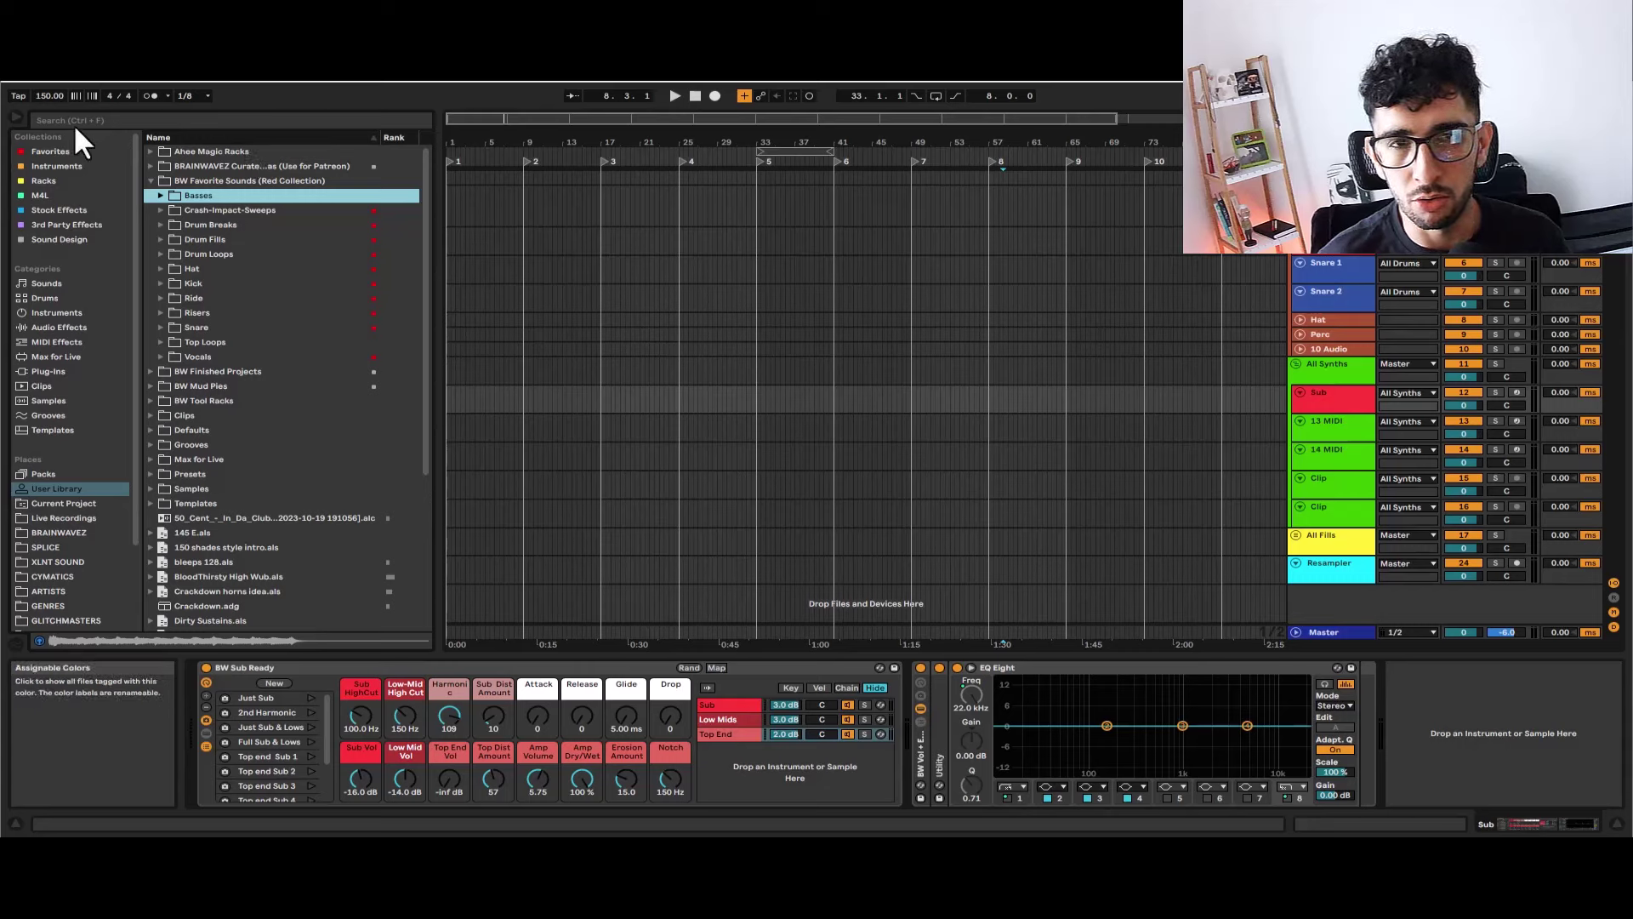
Step: Show the Favorites collection and check the Basses folder's color-label options
{"action": "left_click", "coordinate": [73, 147]}
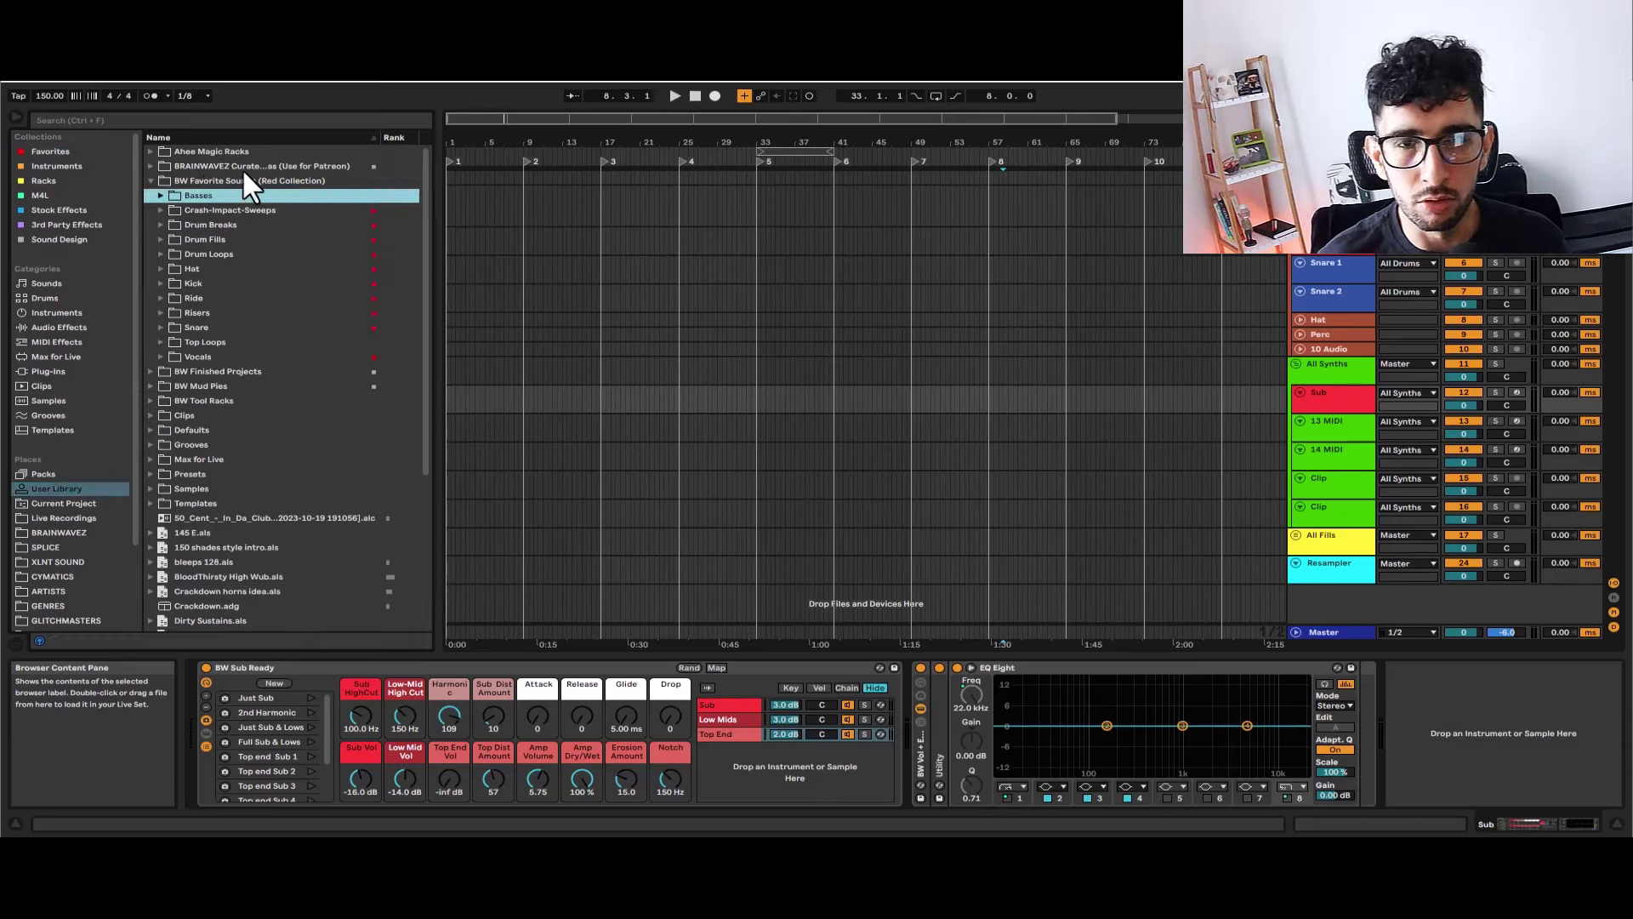
{"action": "right_click", "coordinate": [220, 195]}
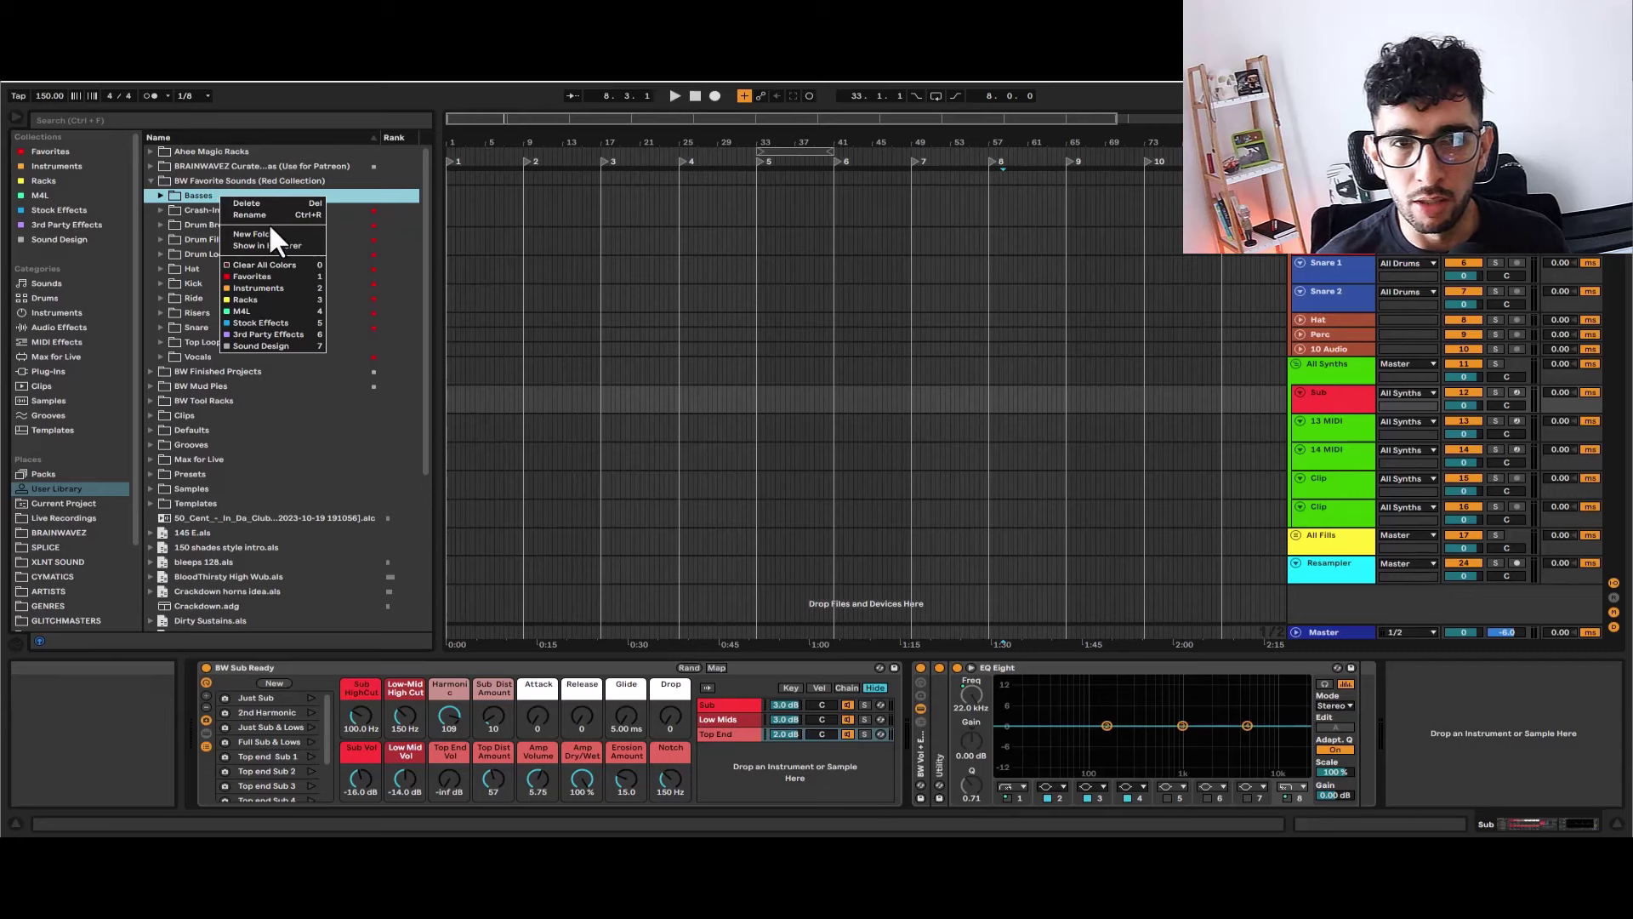
{"action": "left_click", "coordinate": [93, 151]}
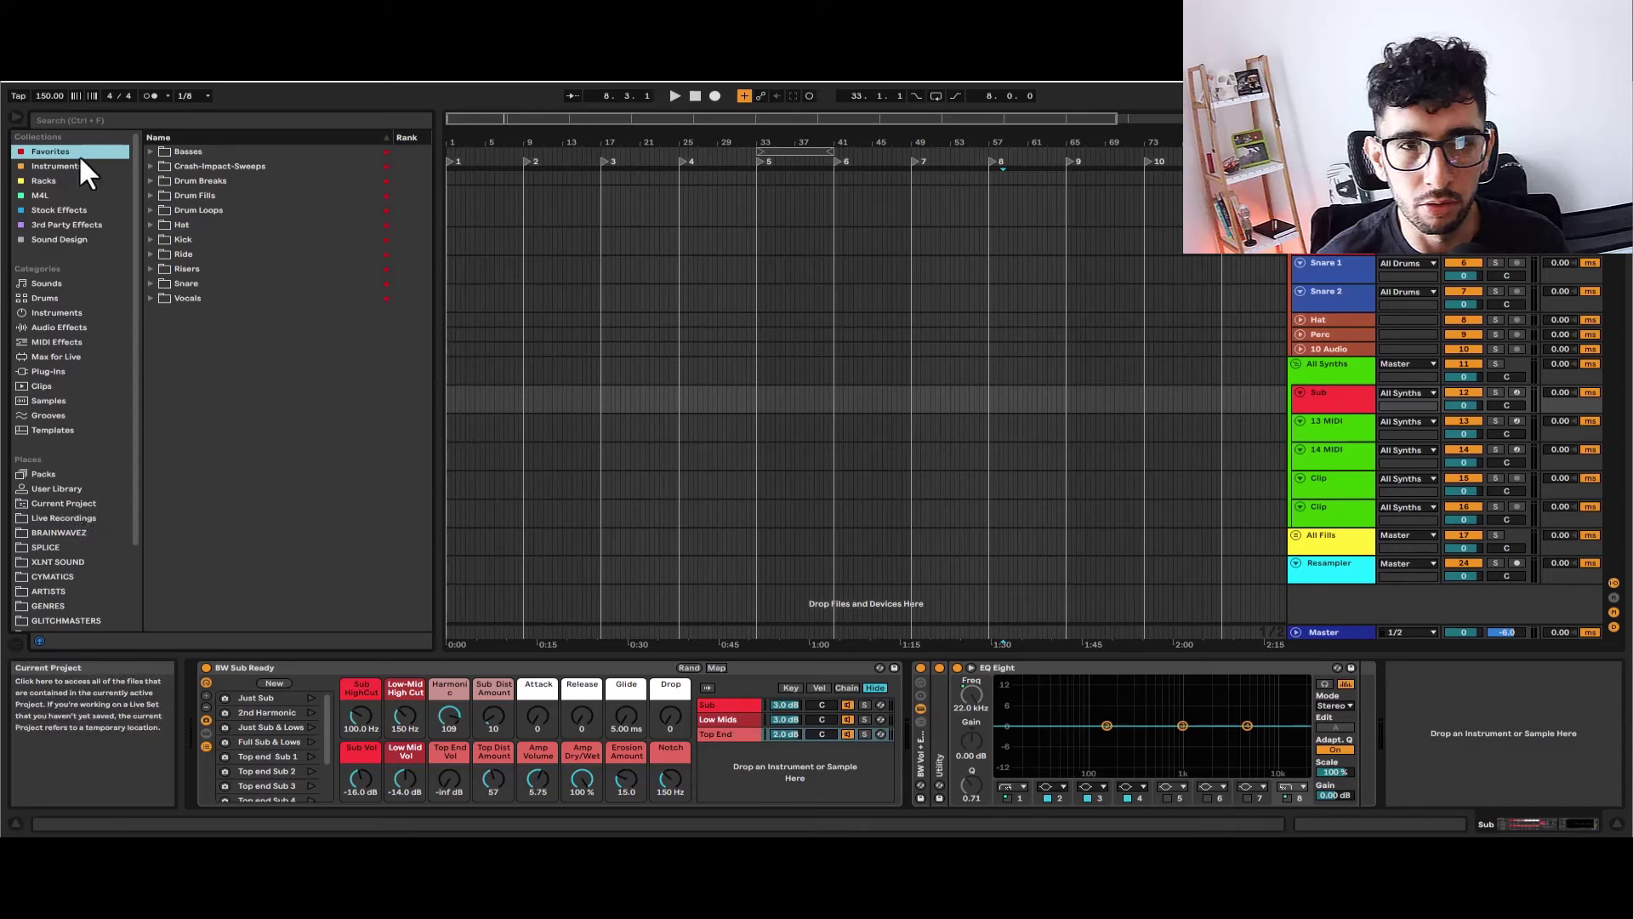
Step: Locate Basses under User Library > BW Favorite Sounds, then confirm it appears in Favorites
{"action": "left_click", "coordinate": [54, 489]}
{"action": "left_click", "coordinate": [151, 181]}
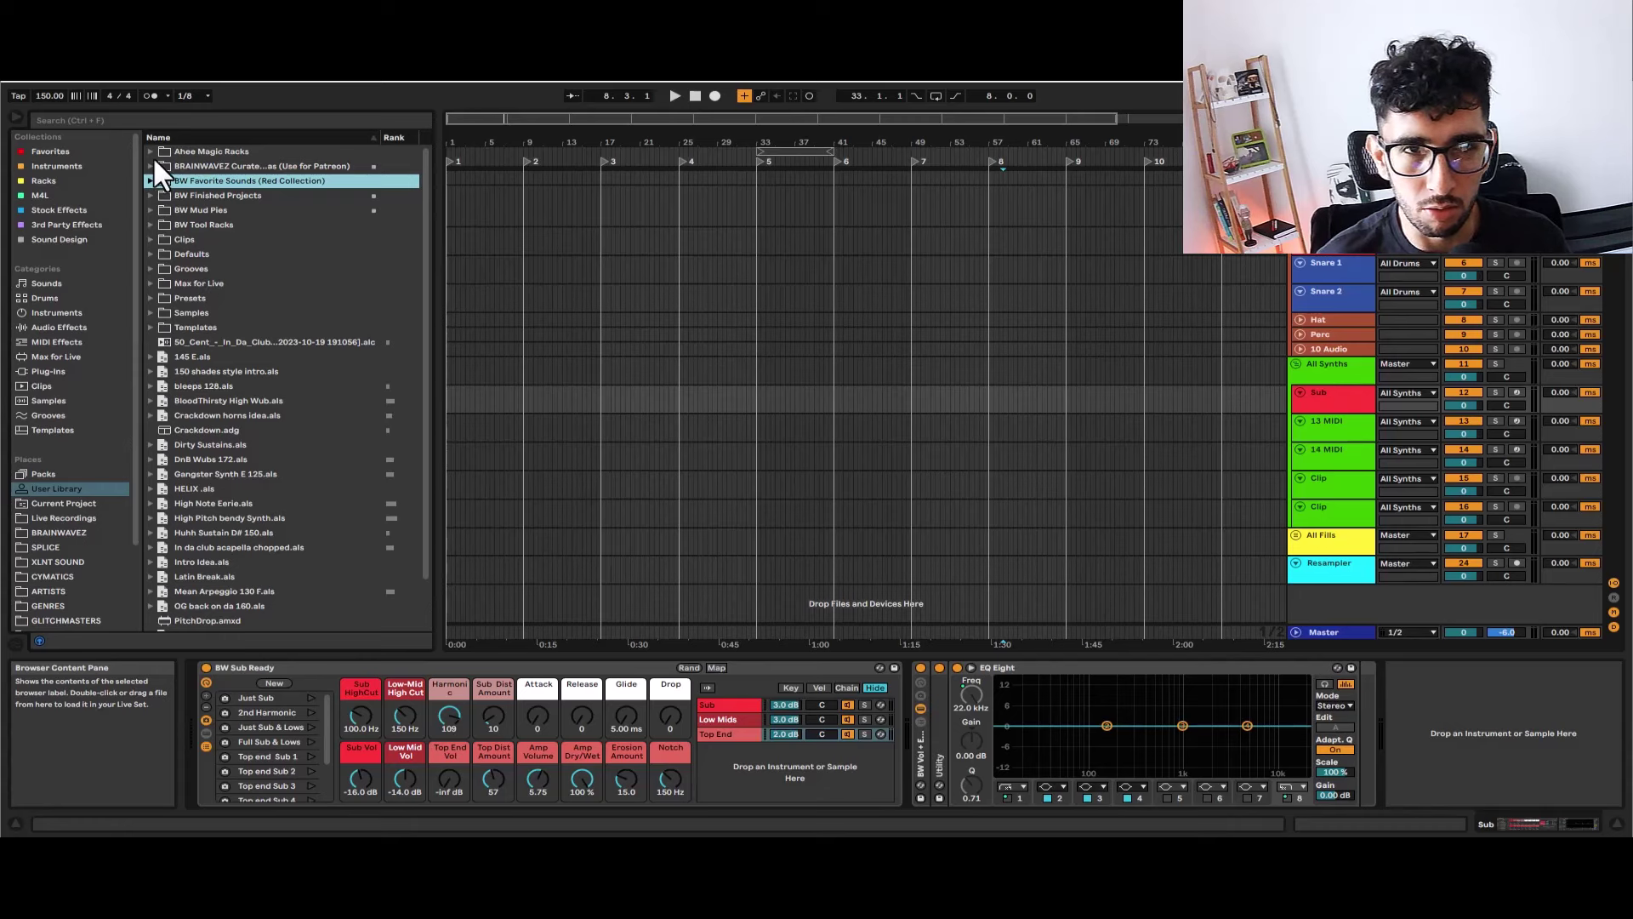
{"action": "left_click", "coordinate": [153, 181]}
{"action": "left_click", "coordinate": [235, 195]}
{"action": "left_click", "coordinate": [68, 152]}
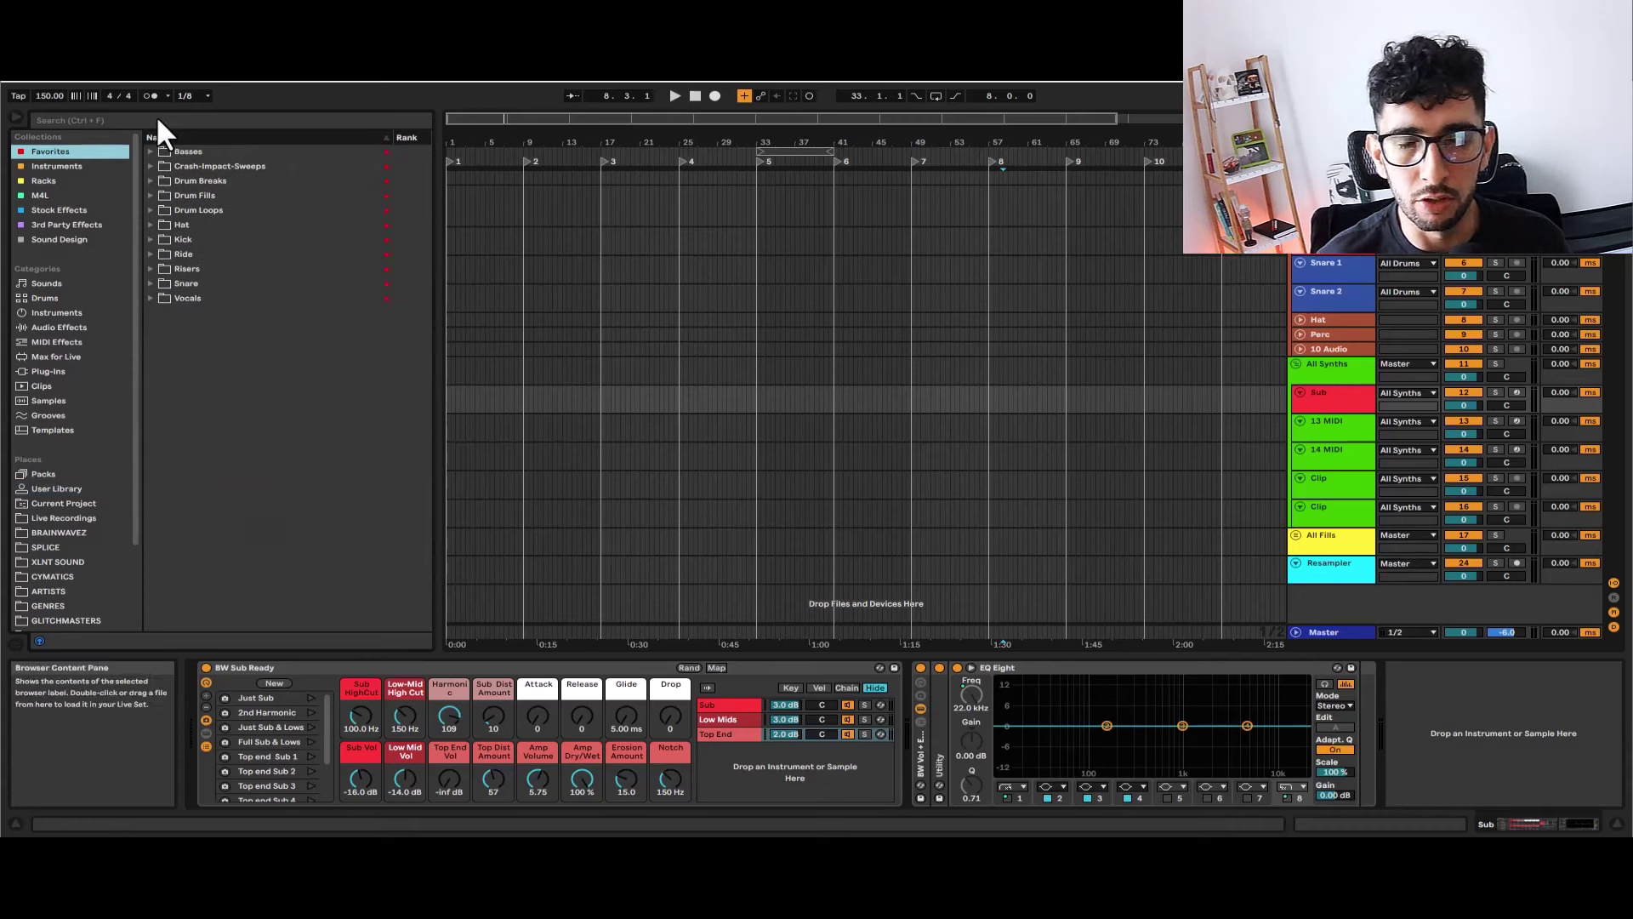
{"action": "left_click", "coordinate": [150, 151]}
{"action": "left_click", "coordinate": [150, 151]}
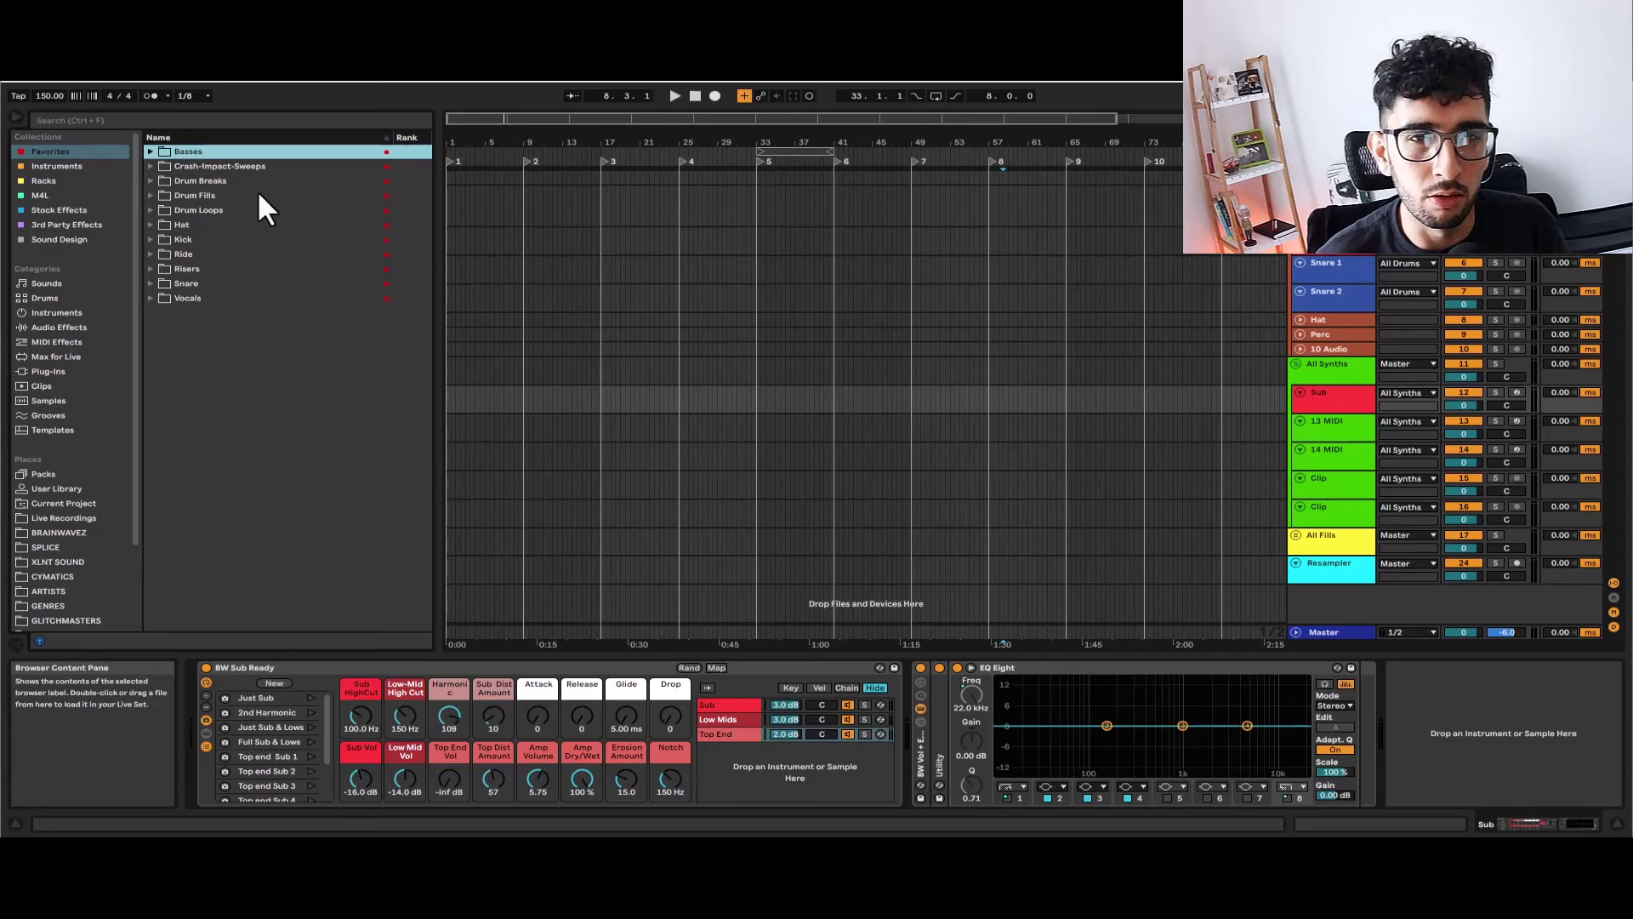
{"action": "left_click", "coordinate": [56, 166]}
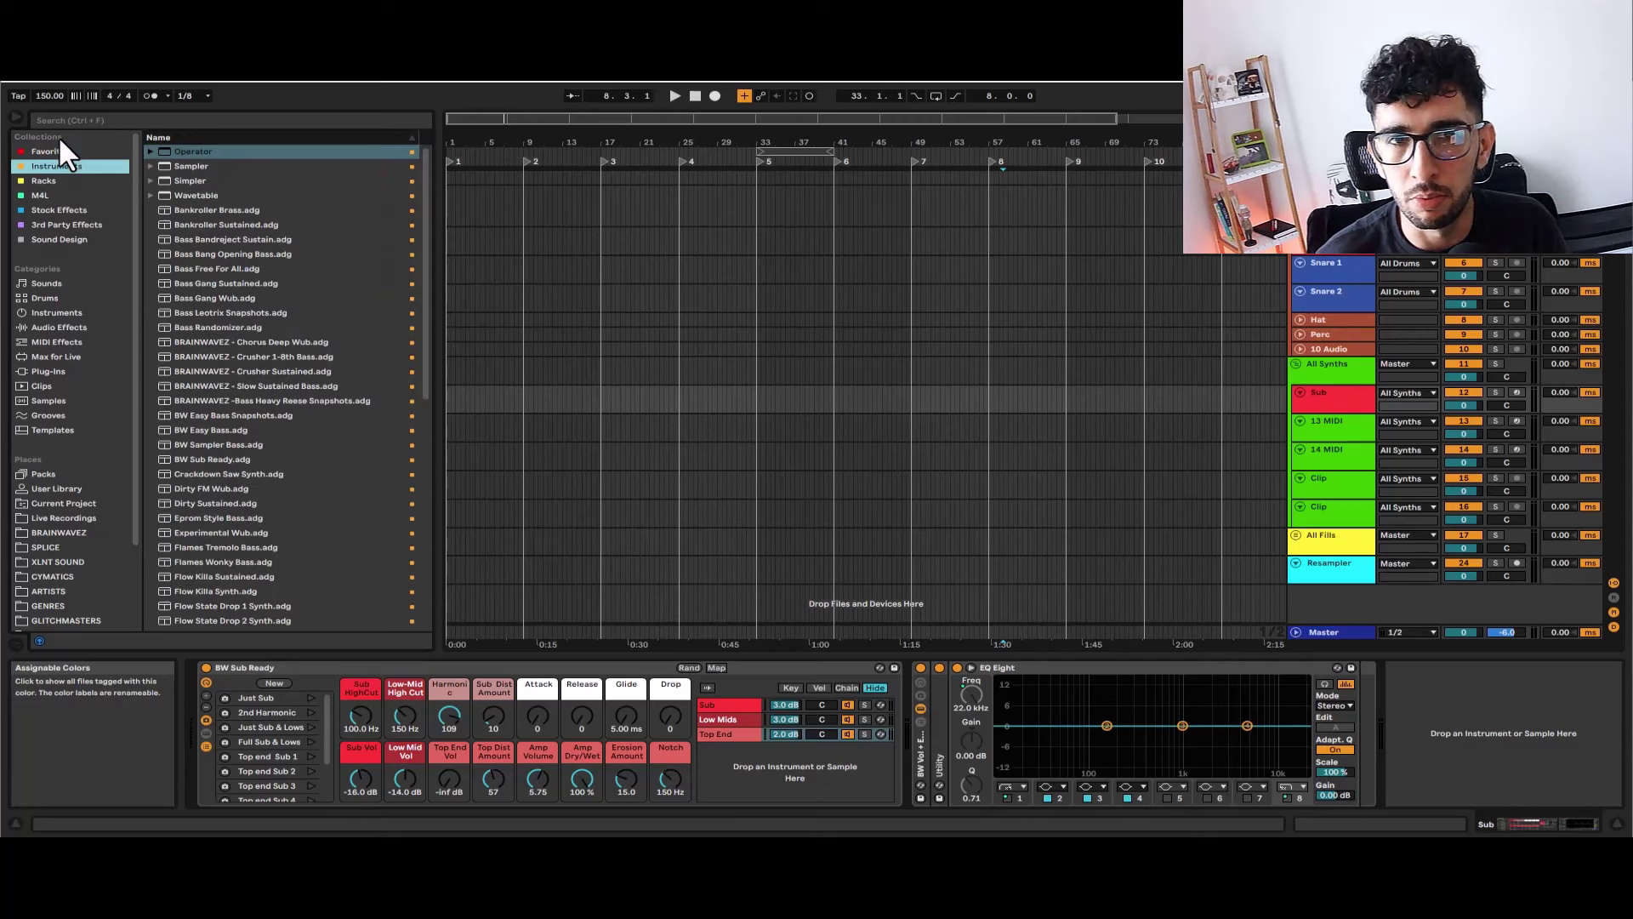
{"action": "scroll", "coordinate": [213, 204], "scroll_direction": "down", "scroll_amount": 5}
{"action": "scroll", "coordinate": [213, 206], "scroll_direction": "up", "scroll_amount": 5}
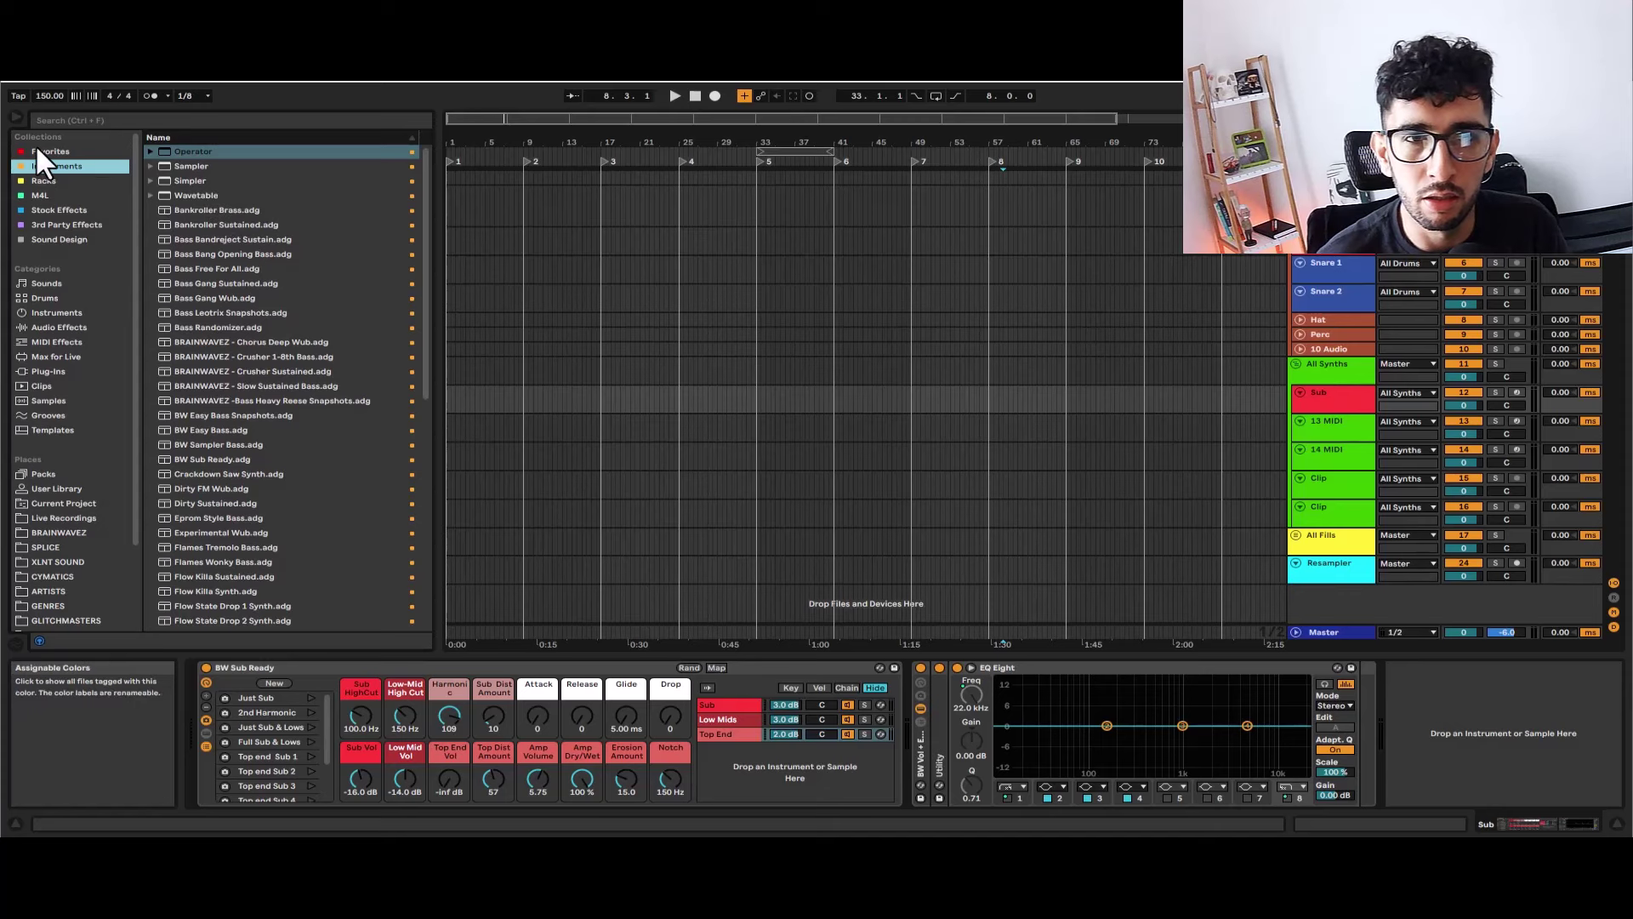
{"action": "left_click", "coordinate": [44, 180]}
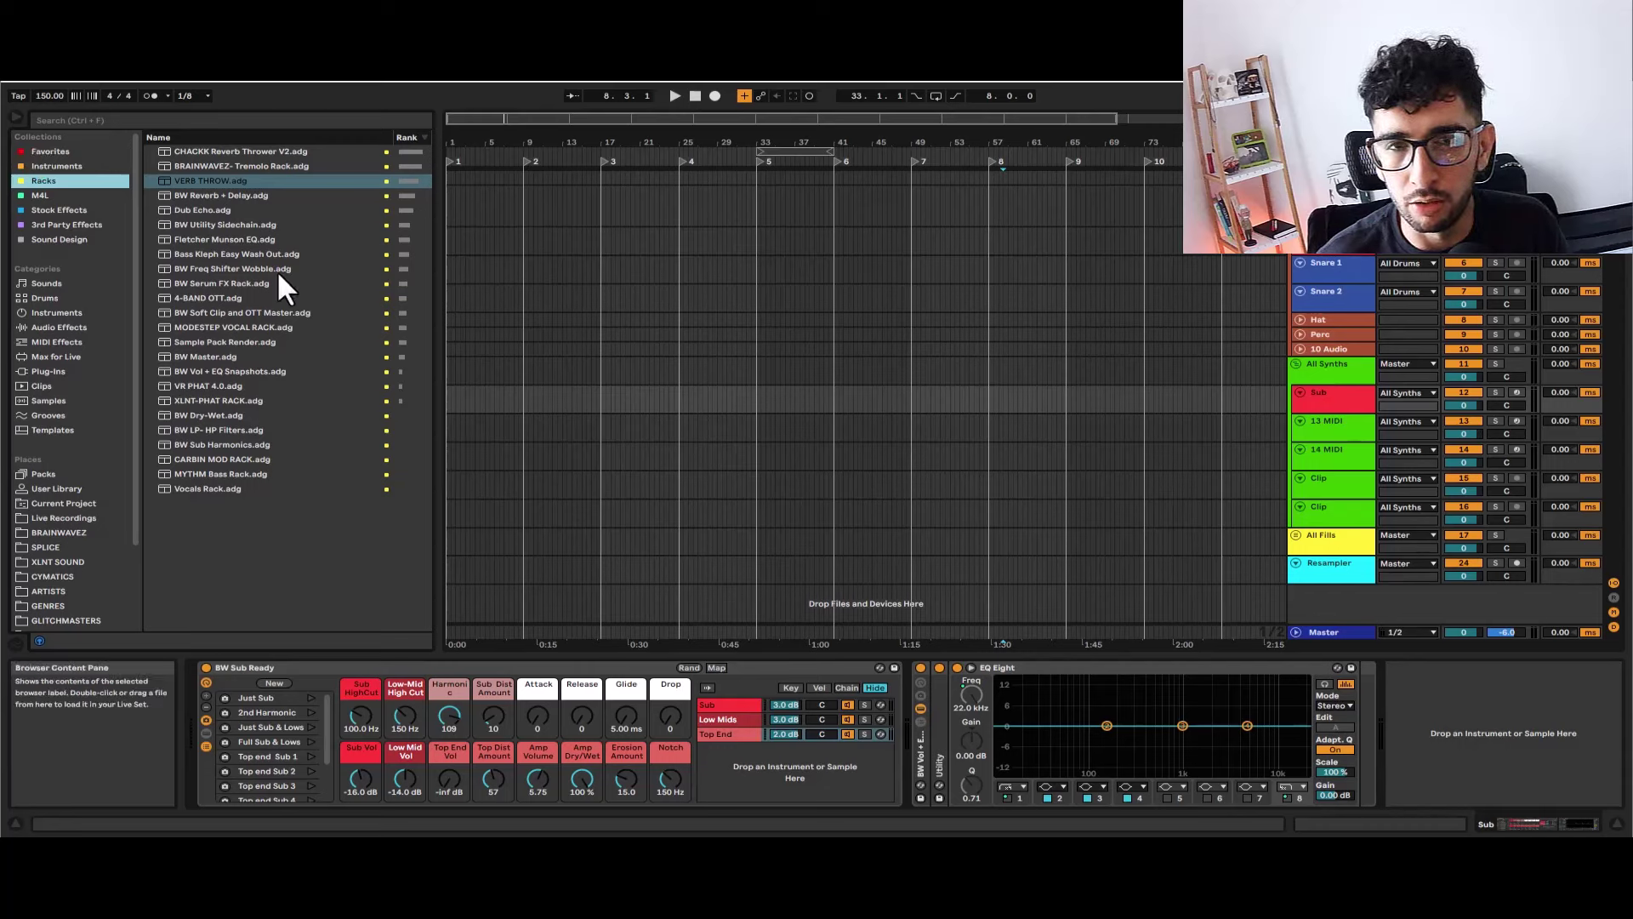
{"action": "left_click", "coordinate": [64, 194]}
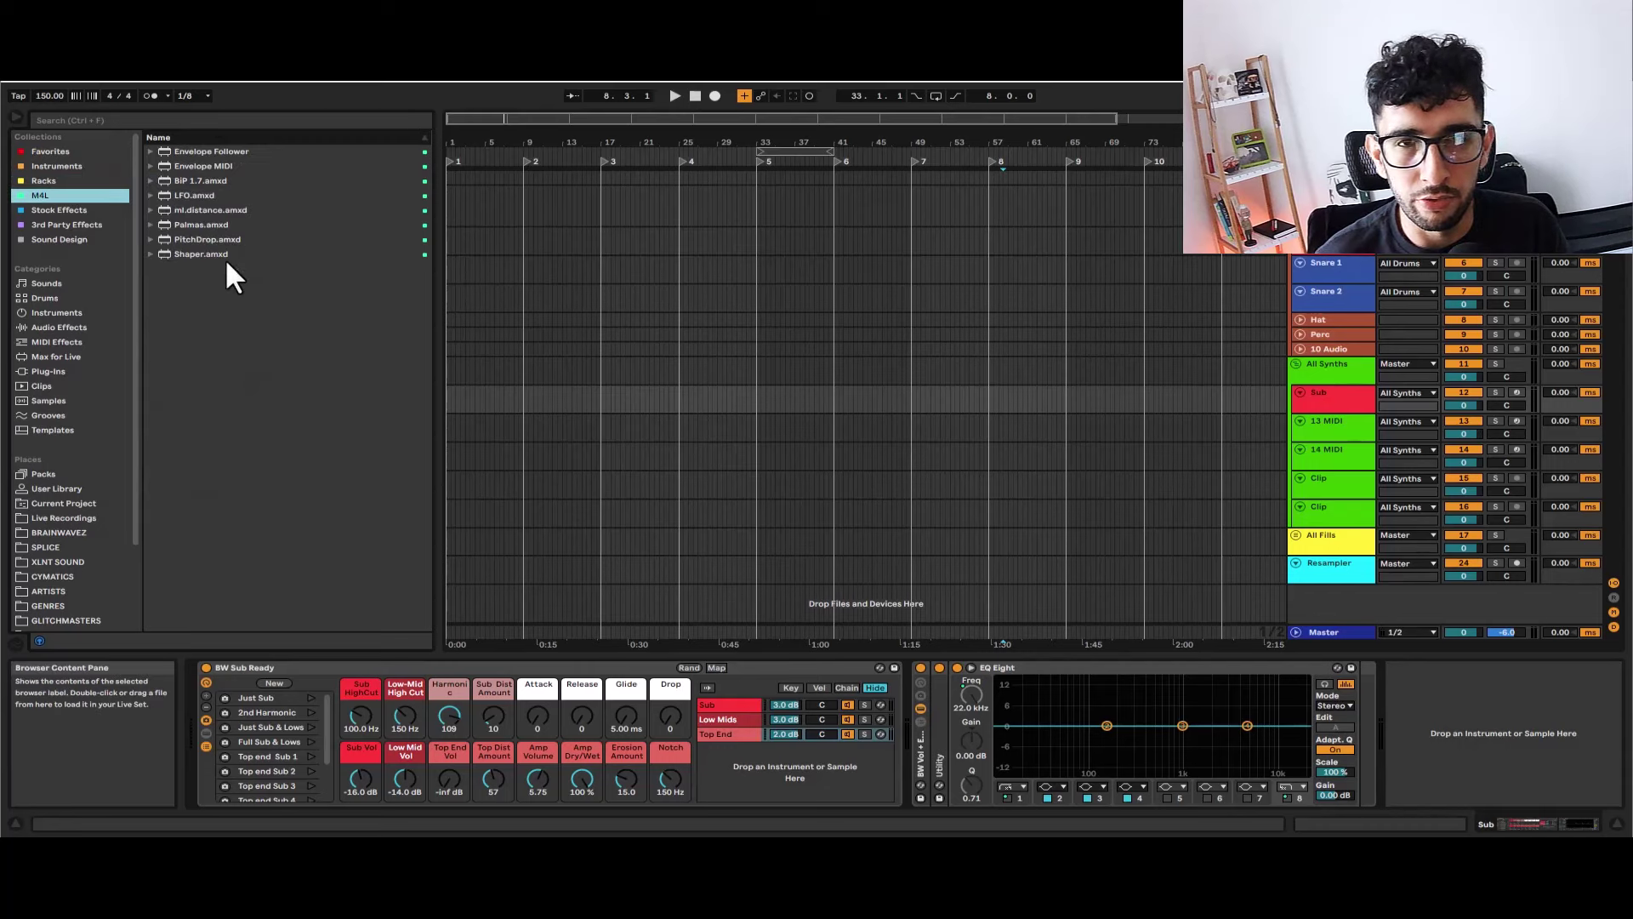
{"action": "left_click", "coordinate": [60, 209]}
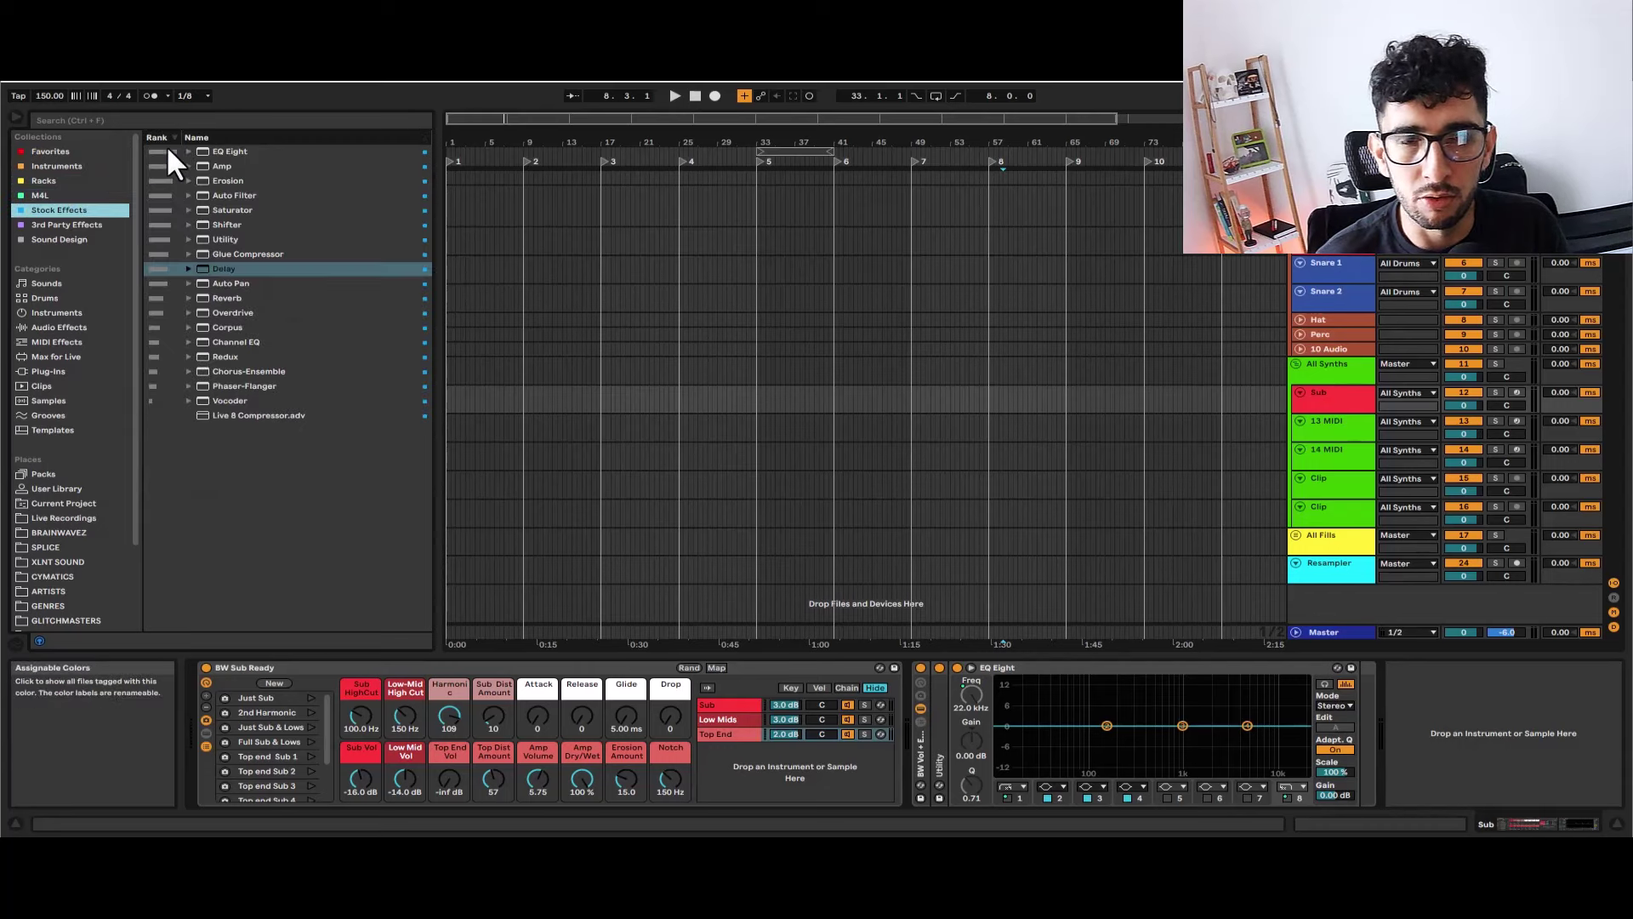
{"action": "left_click", "coordinate": [38, 224]}
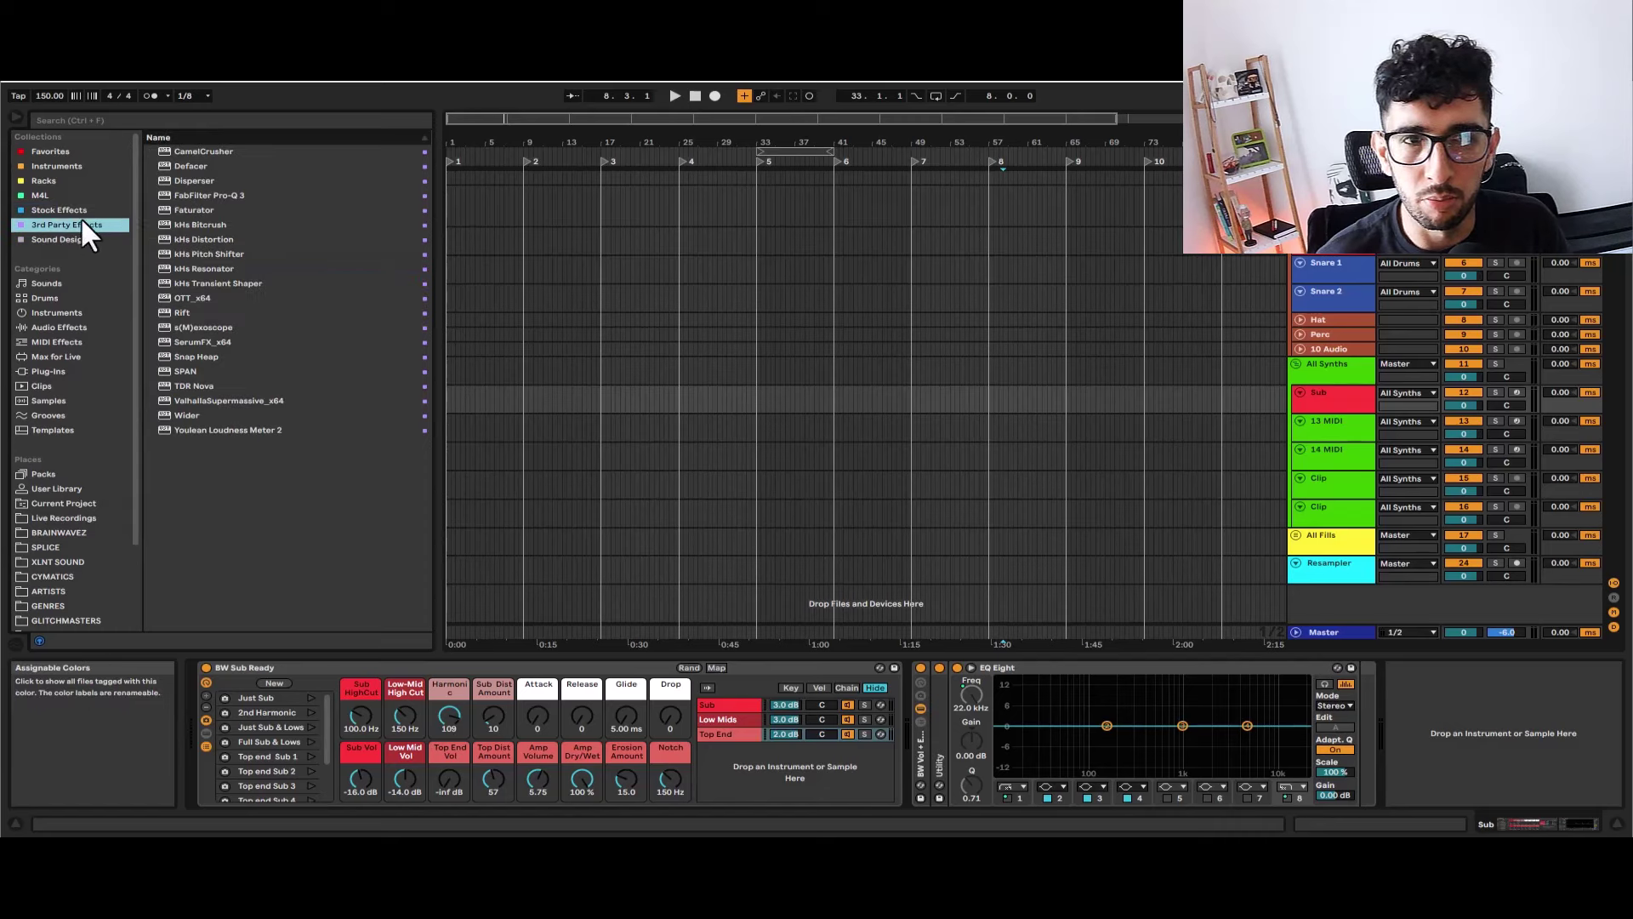
{"action": "left_click", "coordinate": [60, 152]}
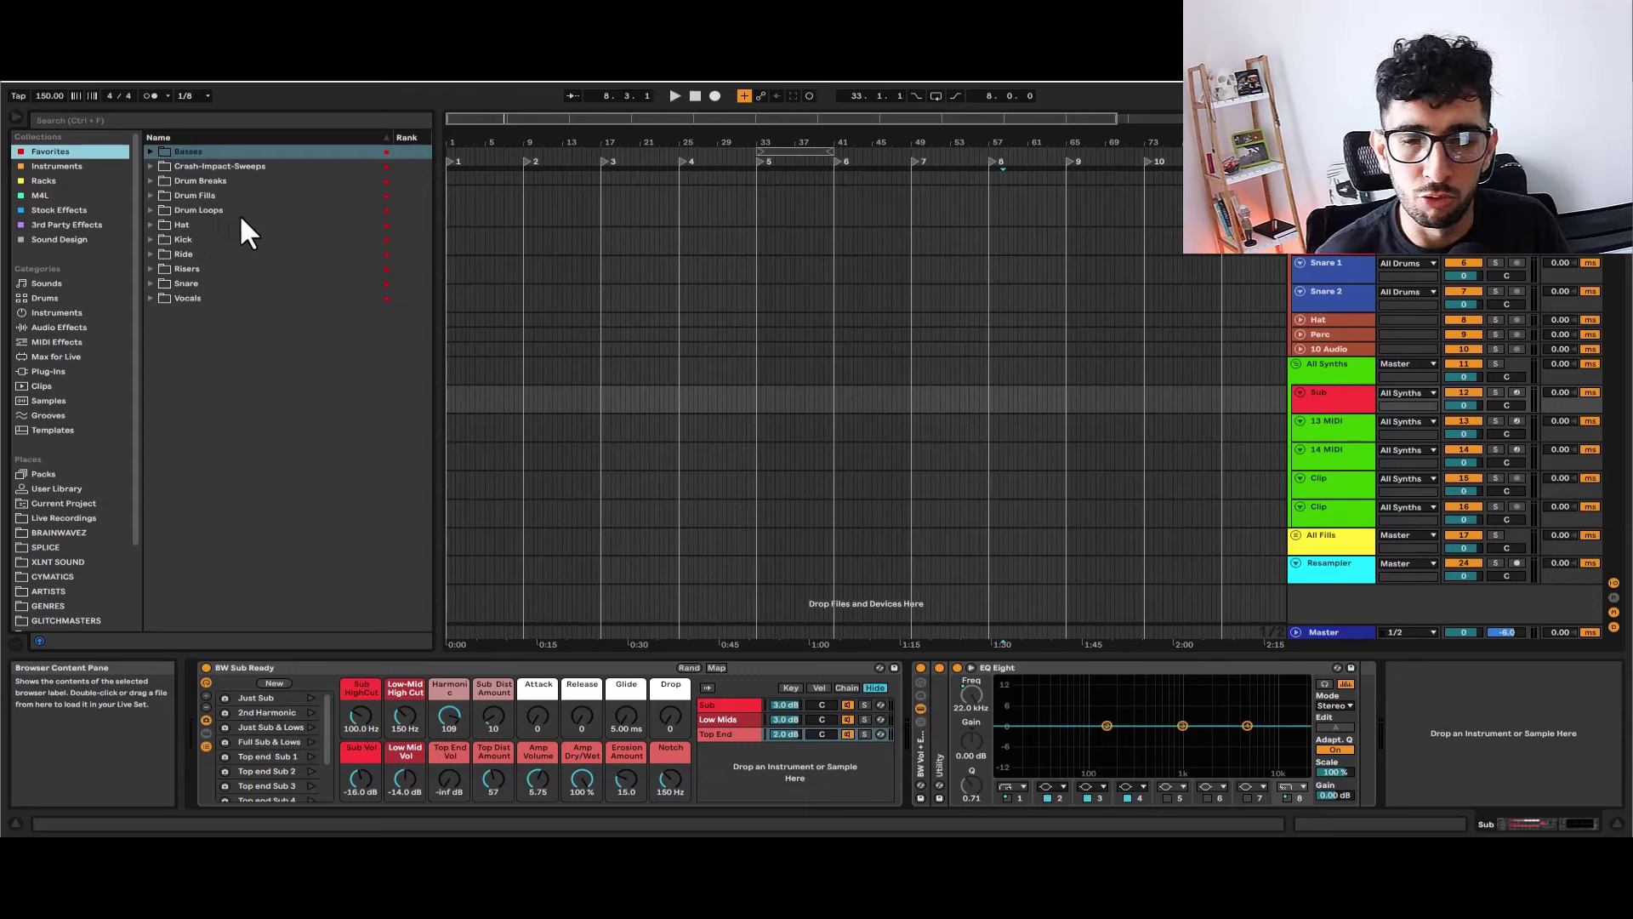
Step: Expand the Kick folder, sort the Favorites samples by Rank, then collapse Kick
{"action": "left_click", "coordinate": [272, 239]}
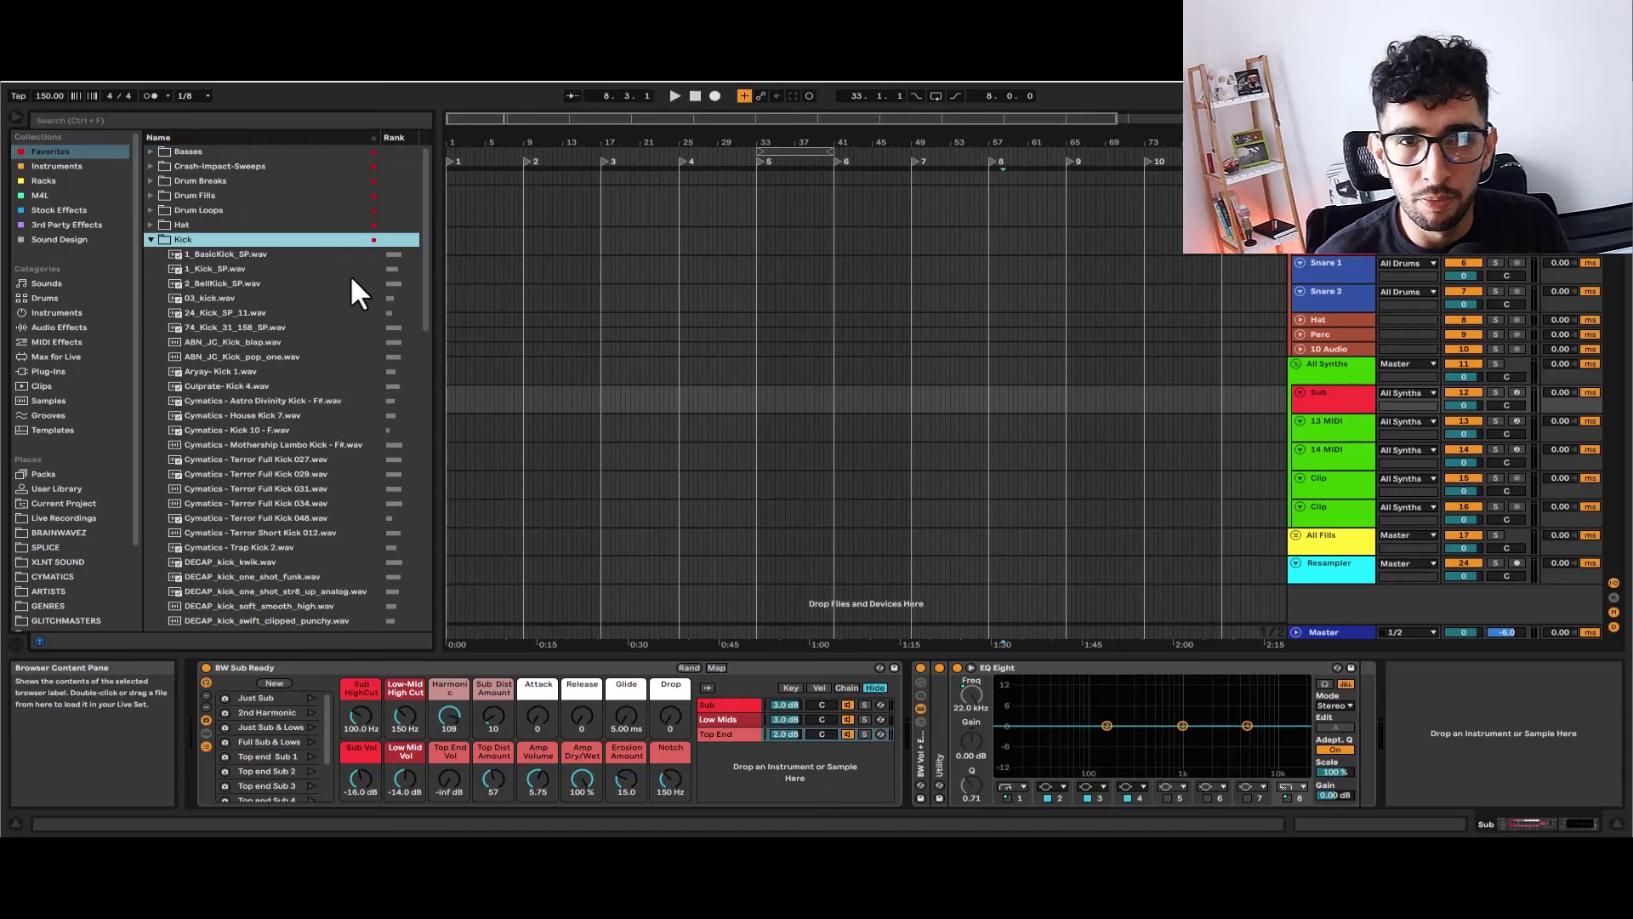
{"action": "left_click", "coordinate": [394, 134]}
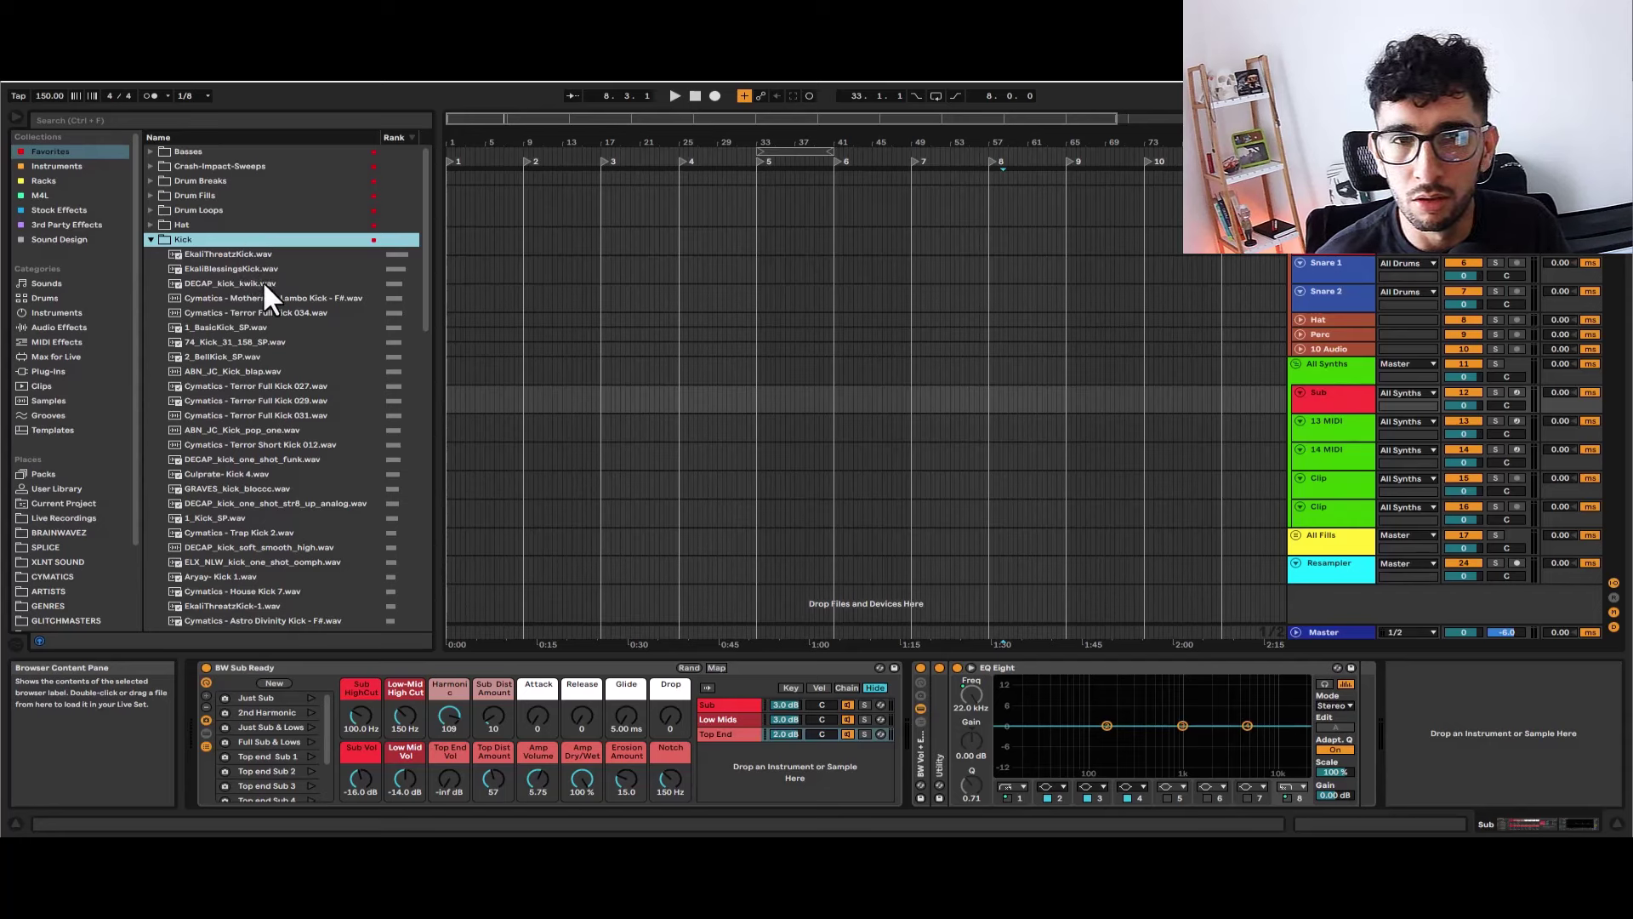
{"action": "left_click", "coordinate": [151, 239]}
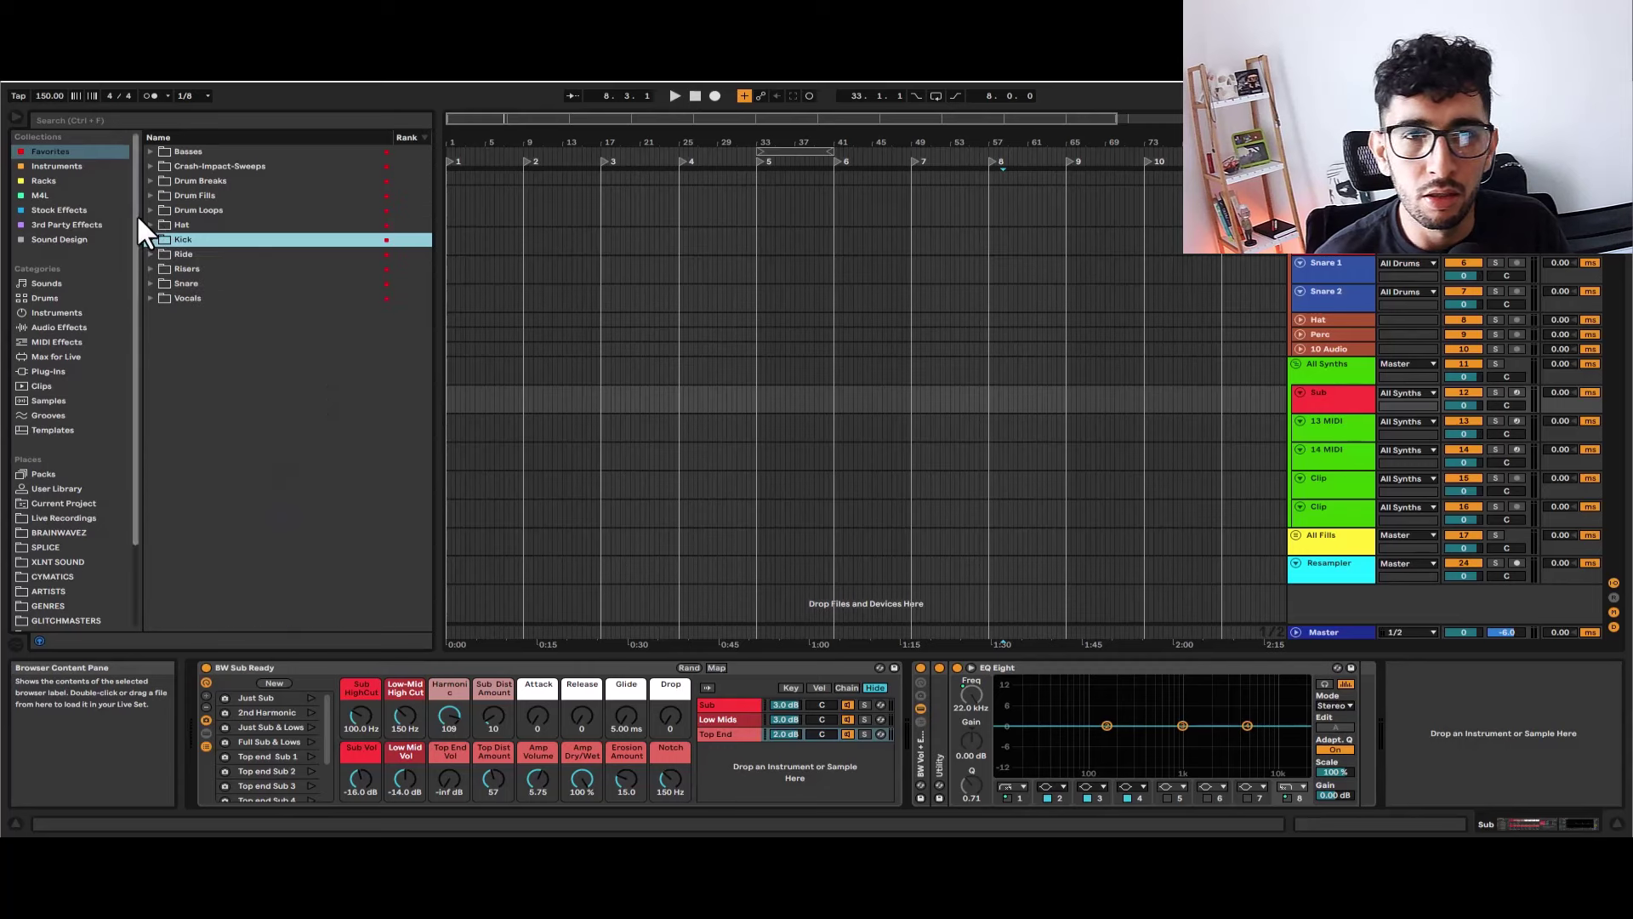